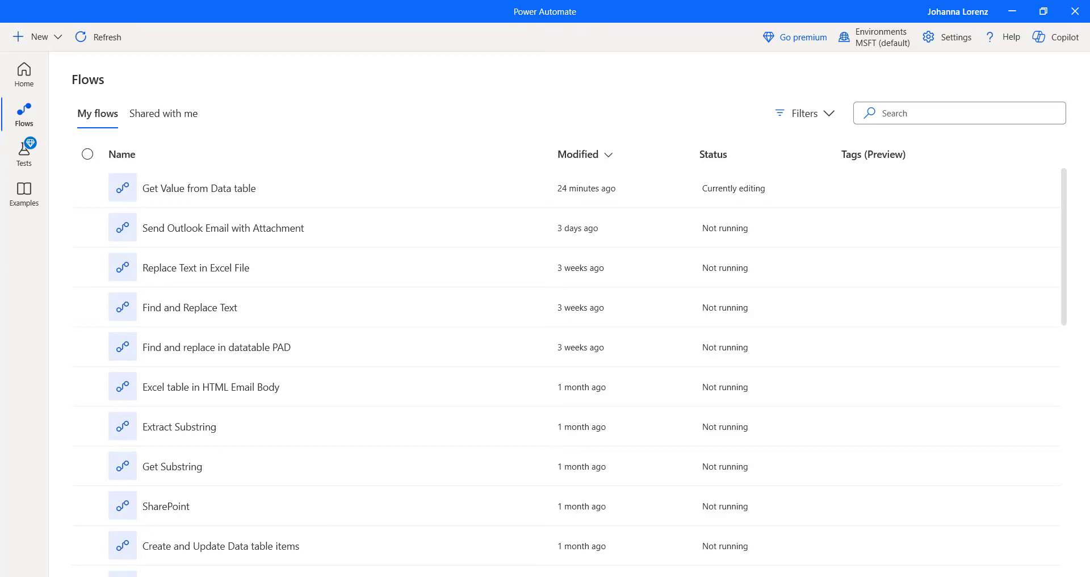
Step: Review the environments available to the signed-in account in the desktop console
{"action": "left_click", "coordinate": [879, 39]}
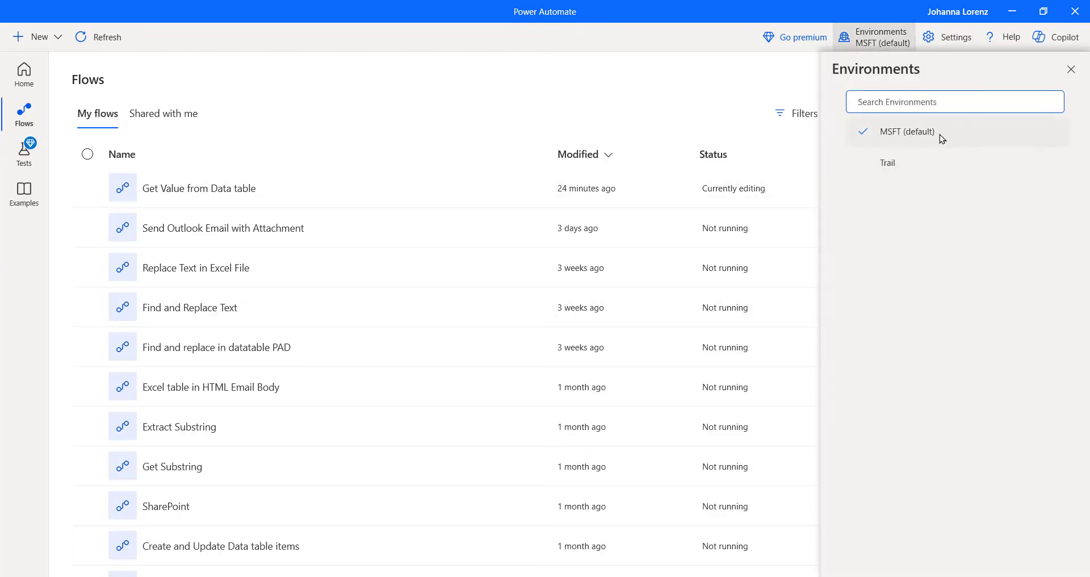
{"action": "left_click", "coordinate": [907, 165]}
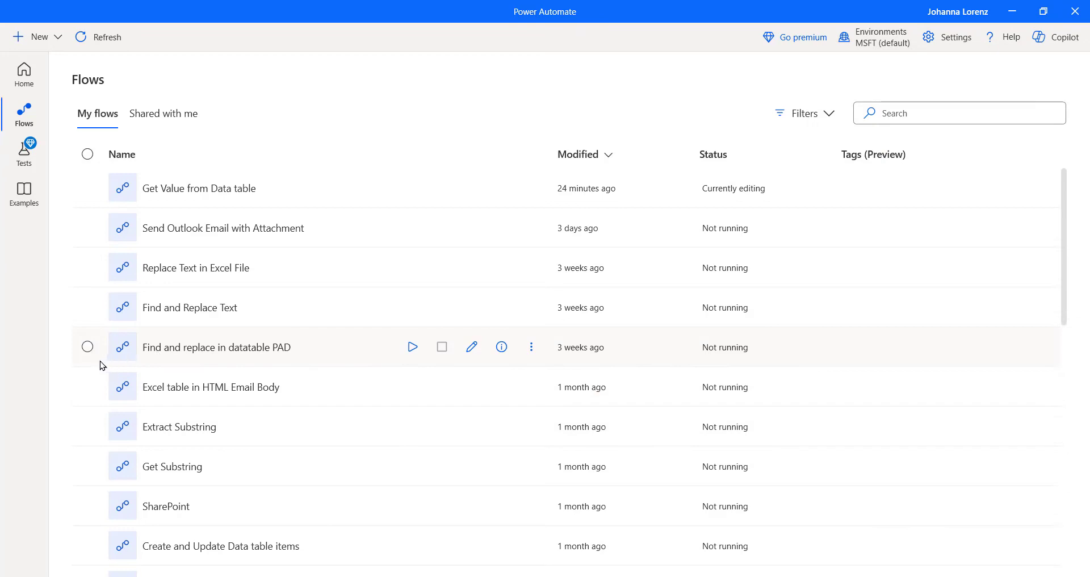
Step: Examine the commands offered for multiple selected flows and for the single flow "Find and replace in datatable PAD"
{"action": "left_click", "coordinate": [87, 346]}
{"action": "left_click", "coordinate": [87, 386]}
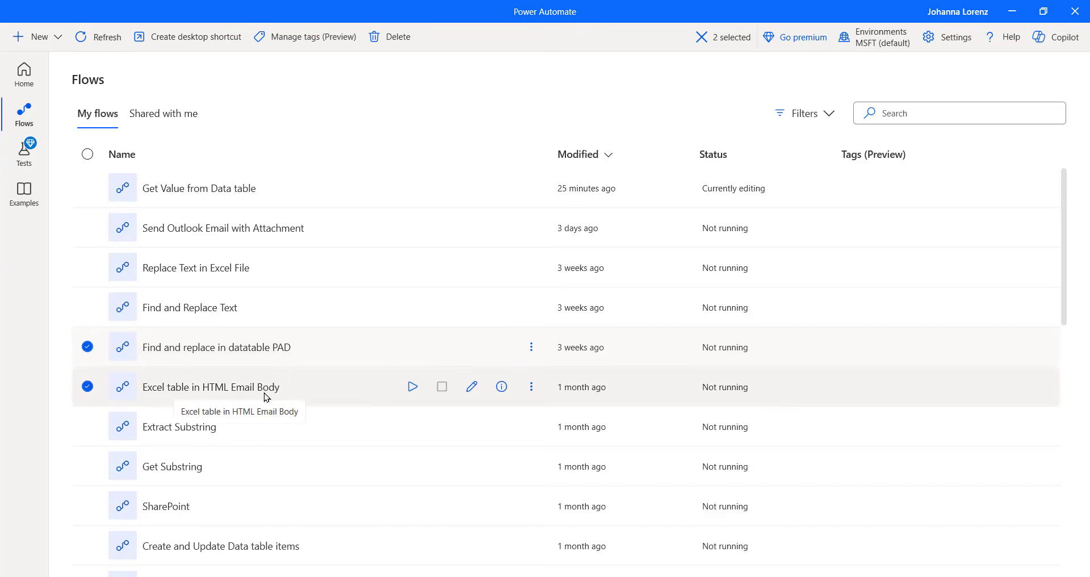
{"action": "left_click", "coordinate": [87, 386]}
{"action": "left_click", "coordinate": [87, 346]}
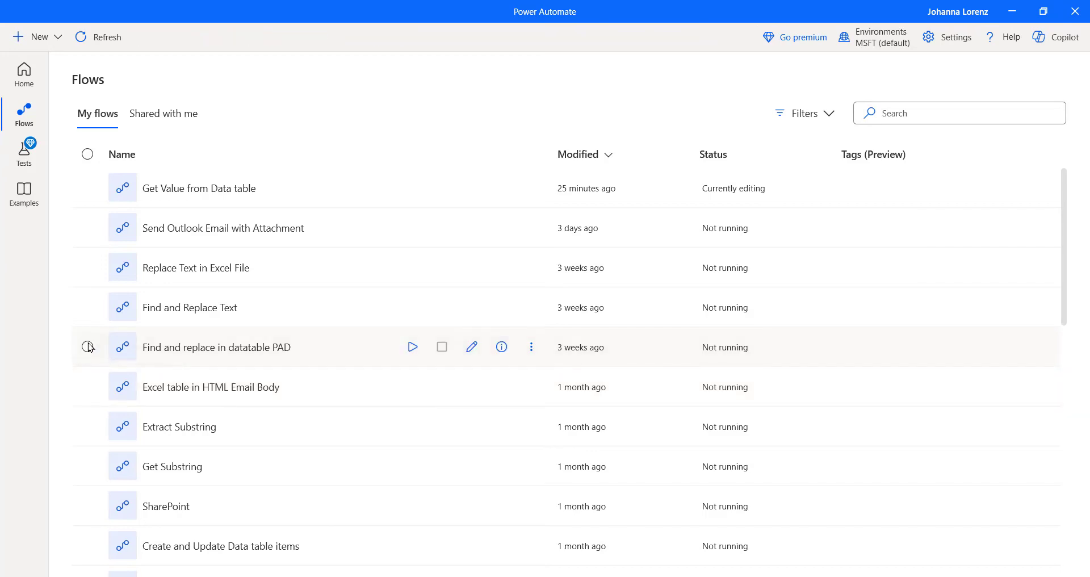
{"action": "left_click", "coordinate": [87, 346]}
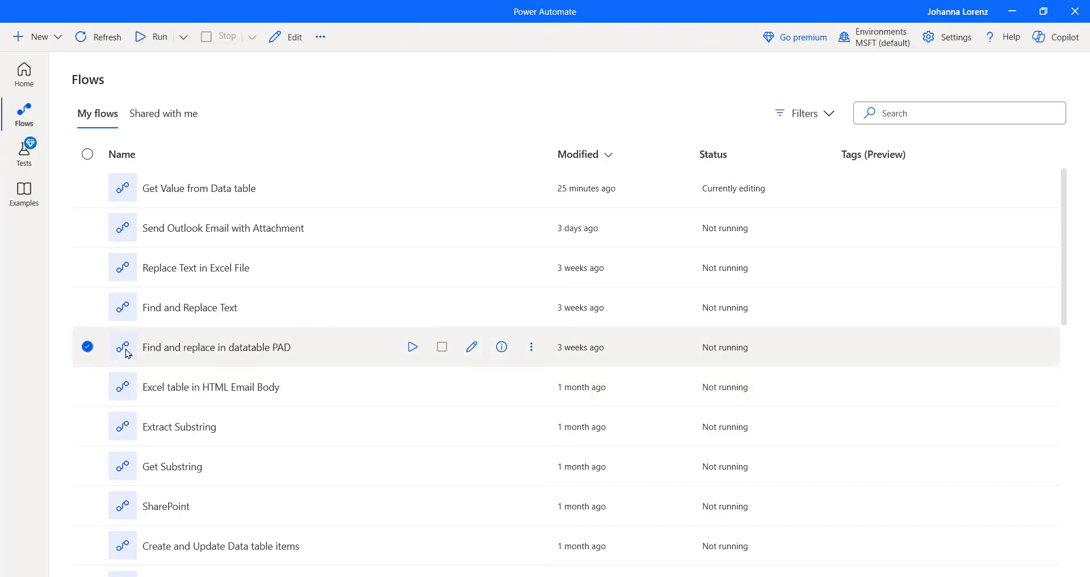
{"action": "left_click", "coordinate": [530, 348]}
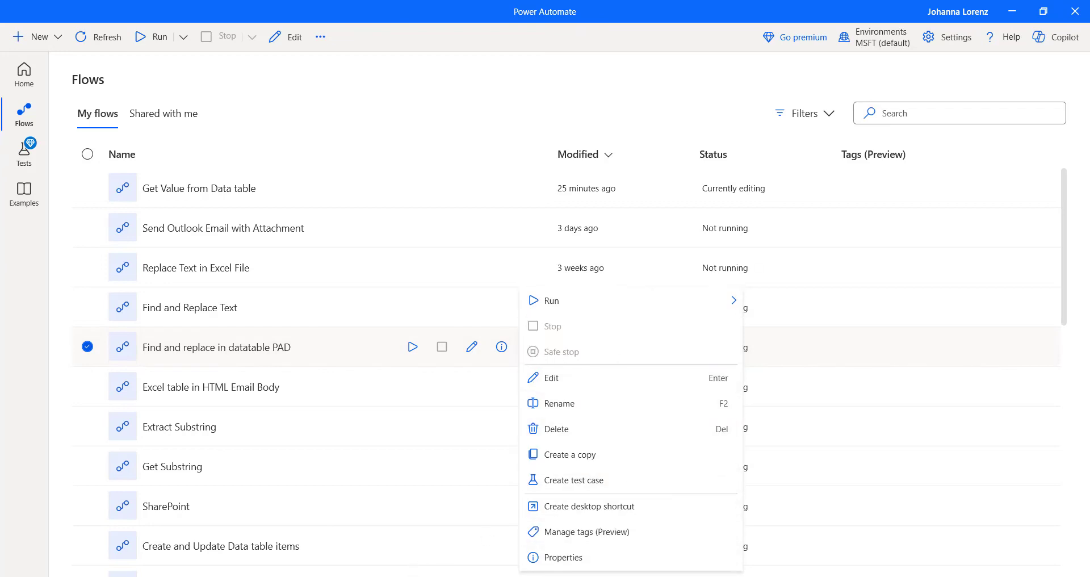
{"action": "left_click", "coordinate": [88, 347]}
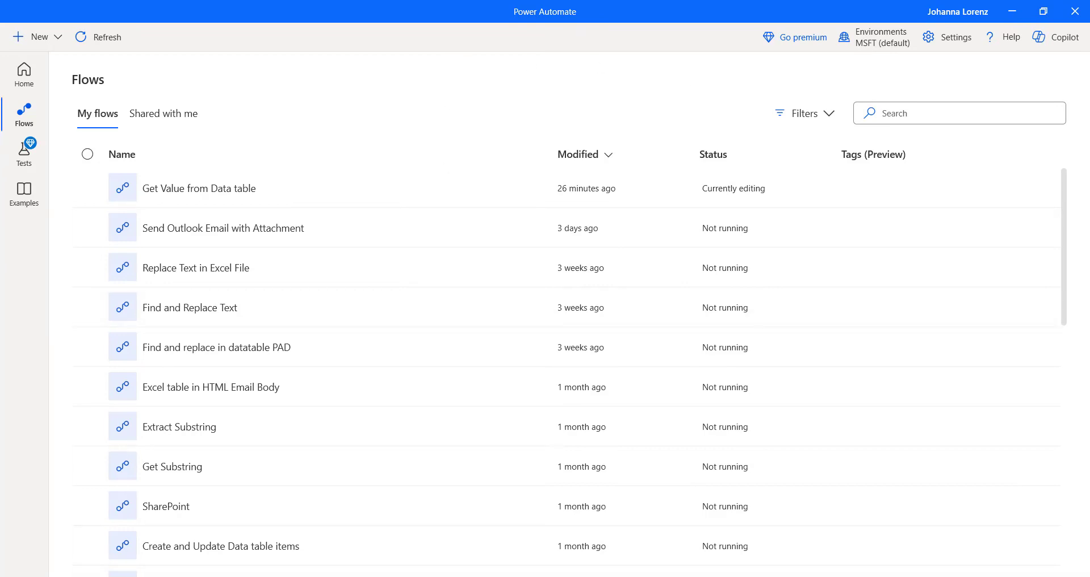
Step: Switch to the Power Automate web portal and check the signed-in account and environment
{"action": "left_click", "coordinate": [1011, 11]}
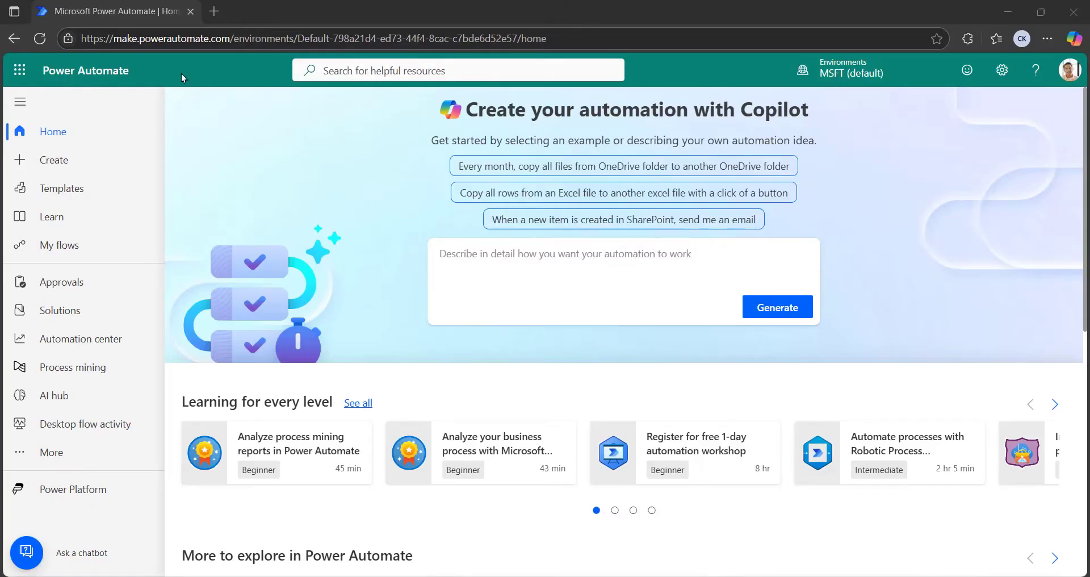
{"action": "left_click", "coordinate": [1066, 80]}
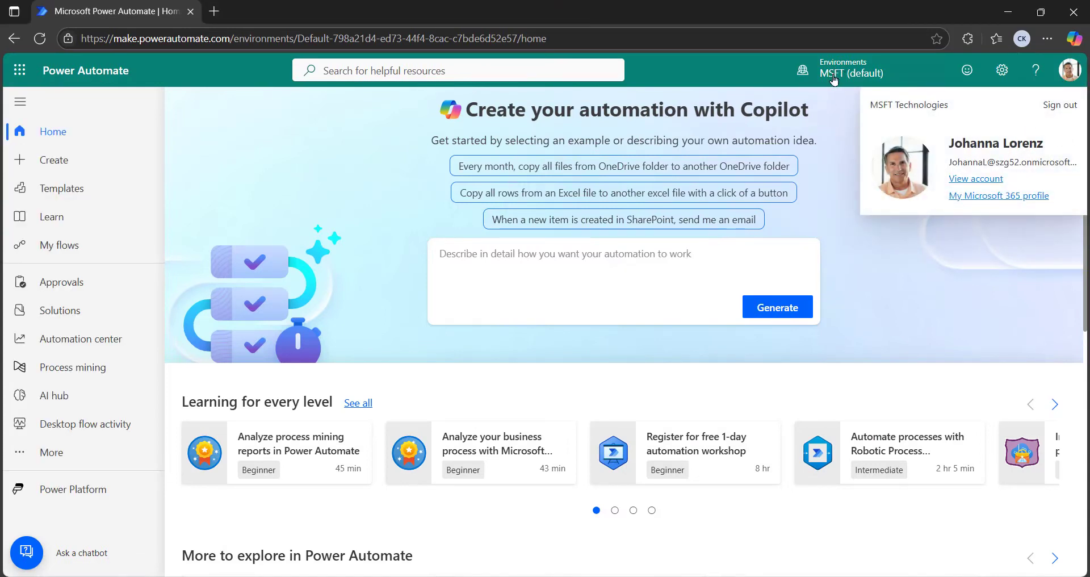
{"action": "left_click", "coordinate": [897, 265]}
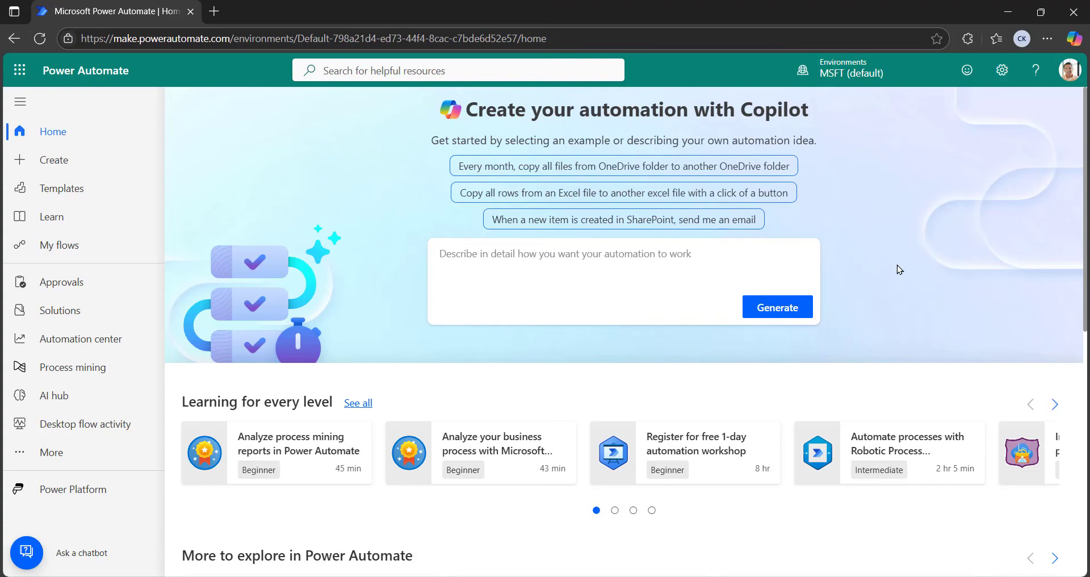
Step: Open the list of desktop flows and examine the commands available for "Get Value from Data table"
{"action": "left_click", "coordinate": [68, 248]}
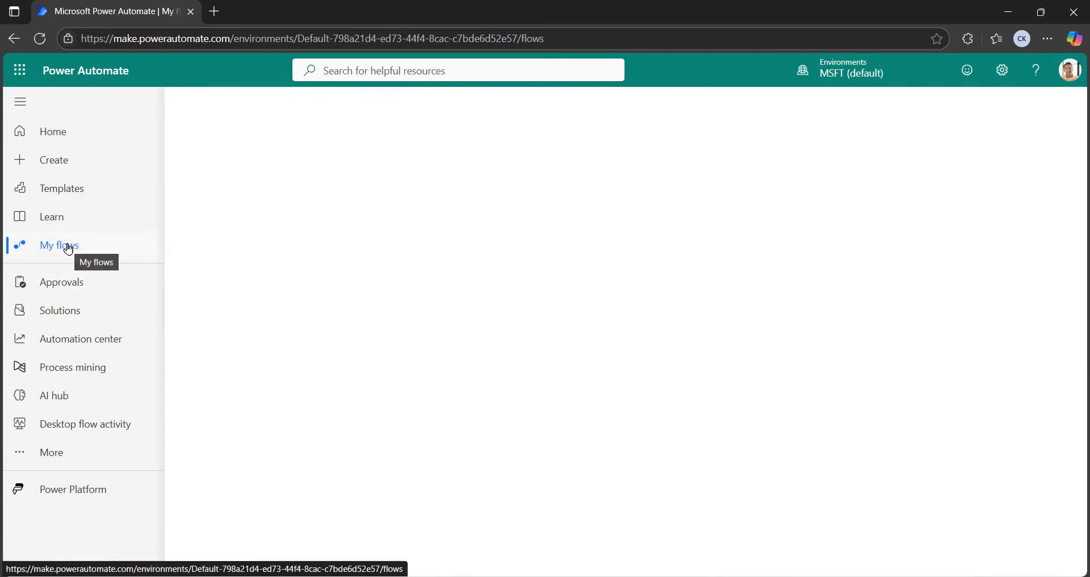
{"action": "left_click", "coordinate": [275, 172]}
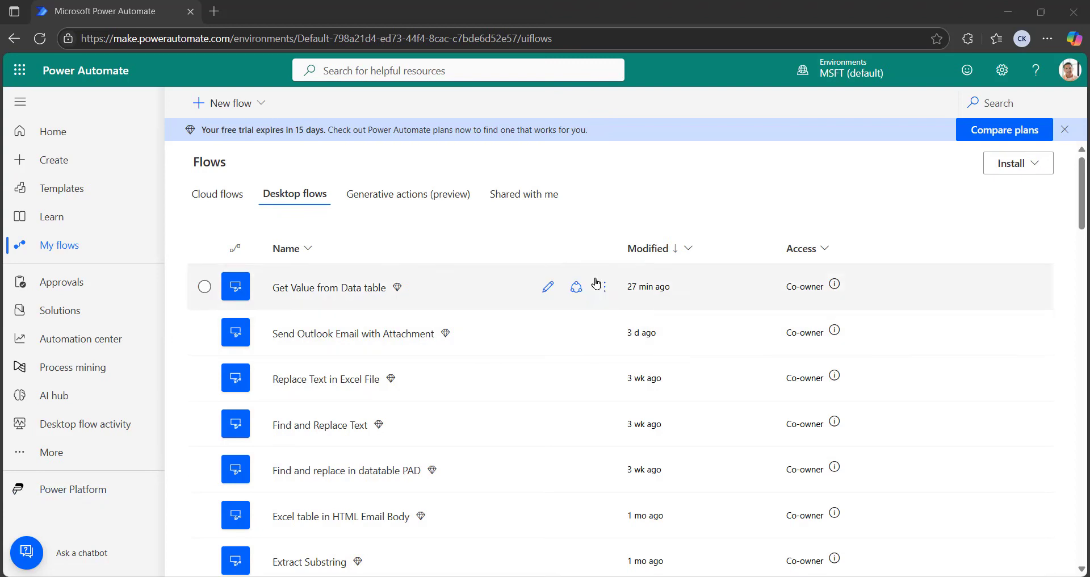
{"action": "left_click", "coordinate": [606, 290]}
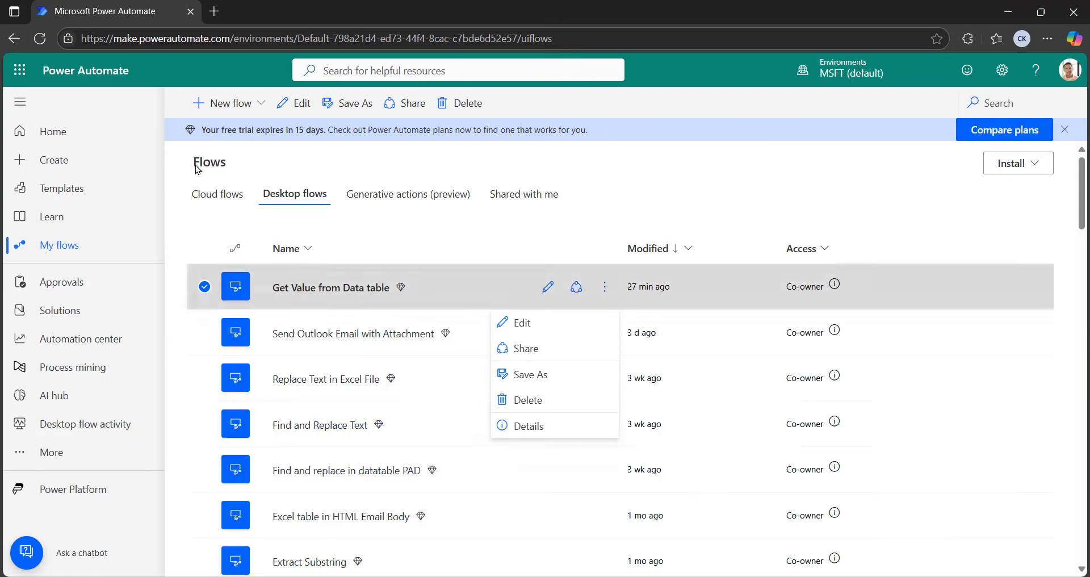
Step: Create a solution with the display name "Excel HTML Table Export" and the default publisher
{"action": "left_click", "coordinate": [66, 314]}
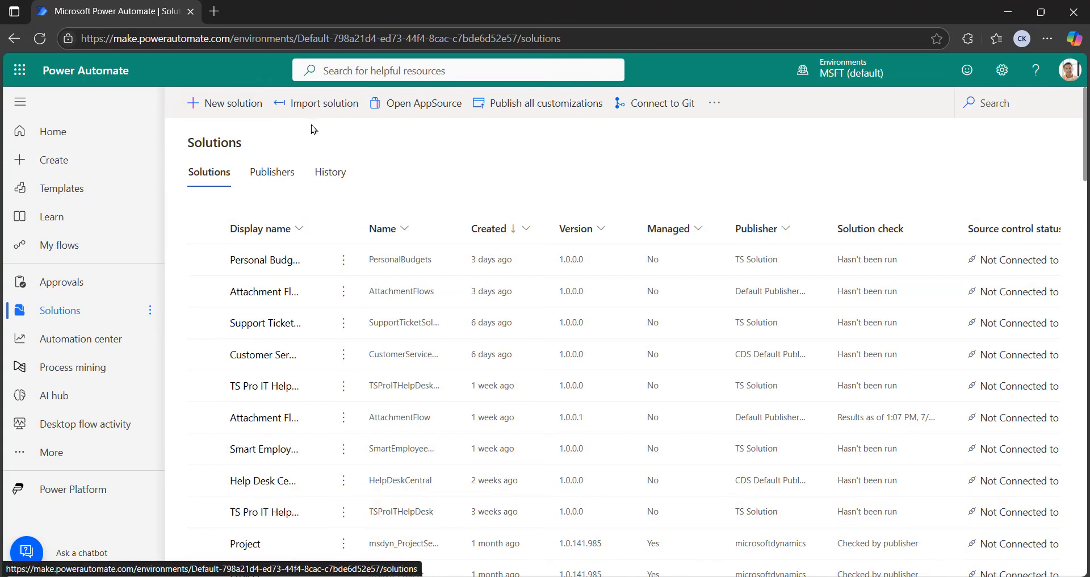
{"action": "left_click", "coordinate": [232, 107]}
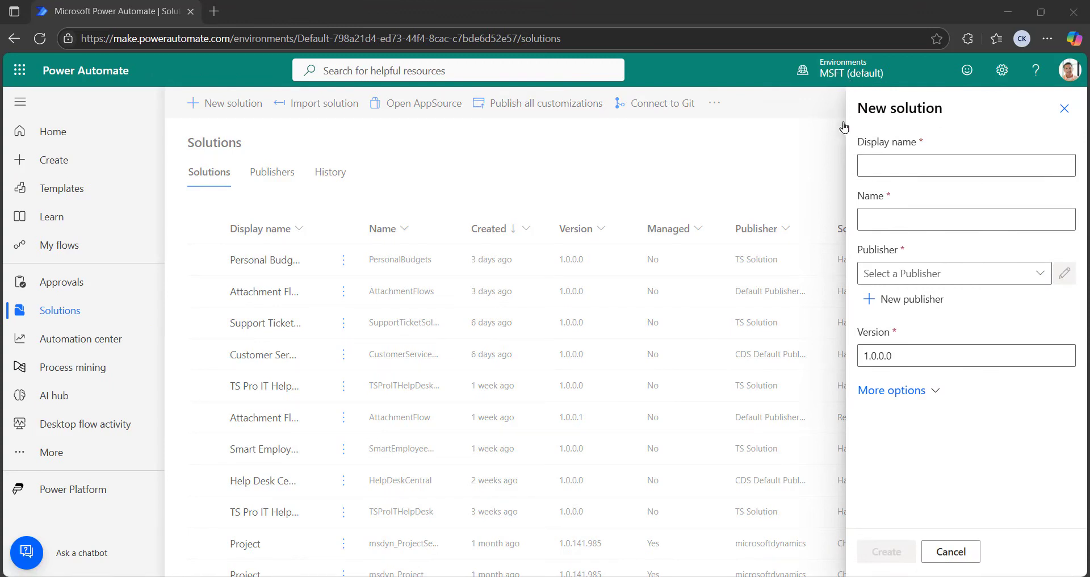
{"action": "left_click", "coordinate": [903, 159]}
{"action": "type", "text": "Excel HTML Table Export"}
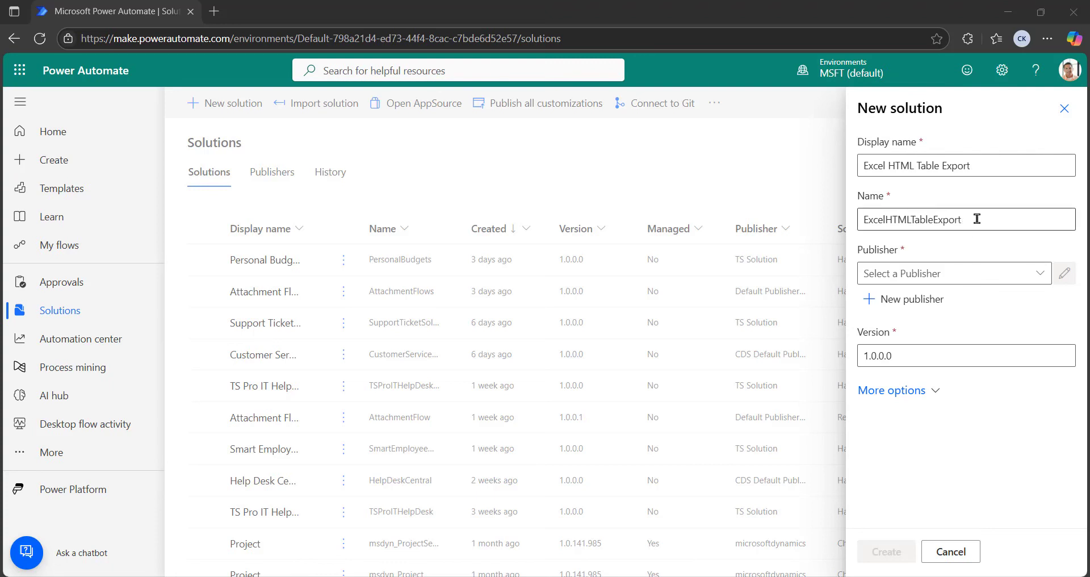
{"action": "left_click", "coordinate": [1043, 280]}
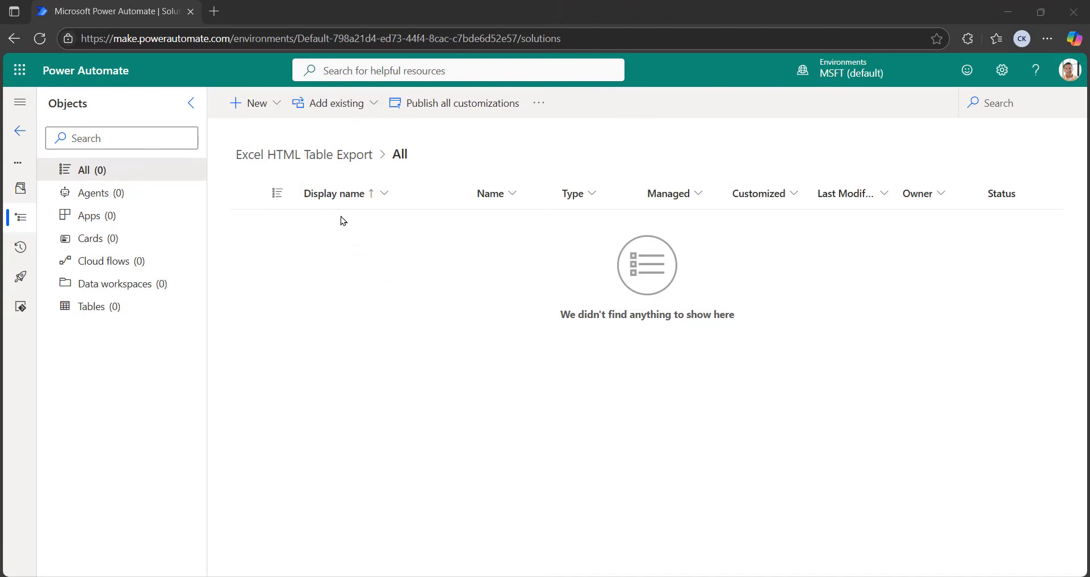
Step: Add the existing desktop flows "Excel table in HTML Email Body" and "Find and replace in datatable PAD" to the Excel HTML Table Export solution
{"action": "left_click", "coordinate": [21, 133]}
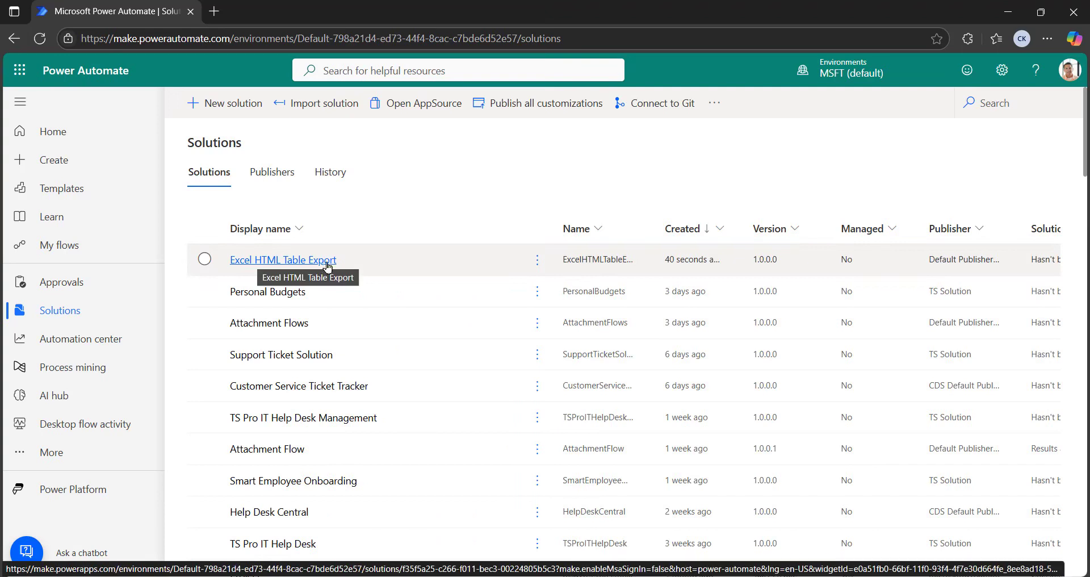
{"action": "left_click", "coordinate": [255, 261]}
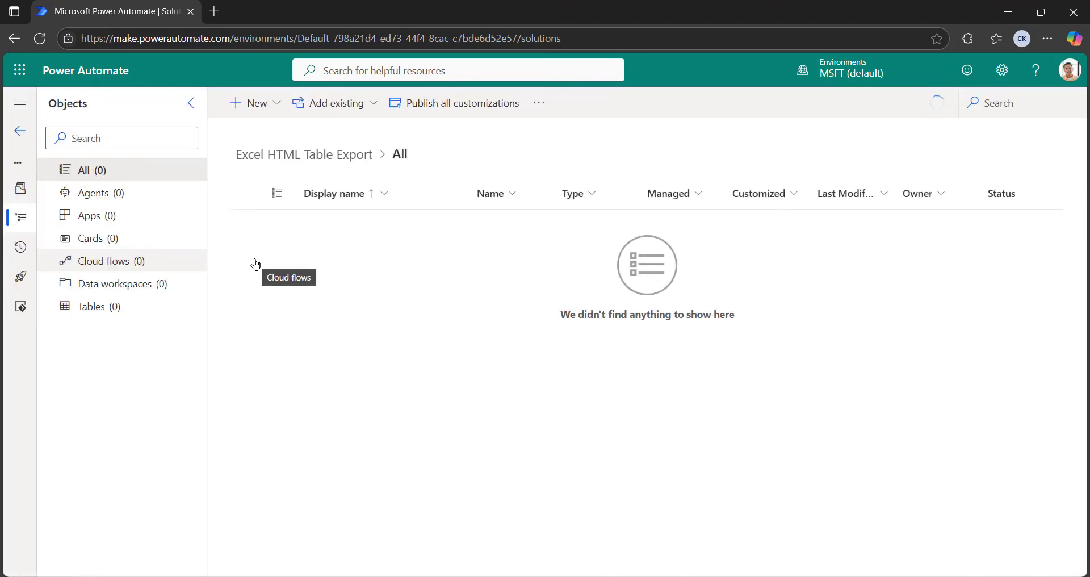
{"action": "left_click", "coordinate": [372, 107]}
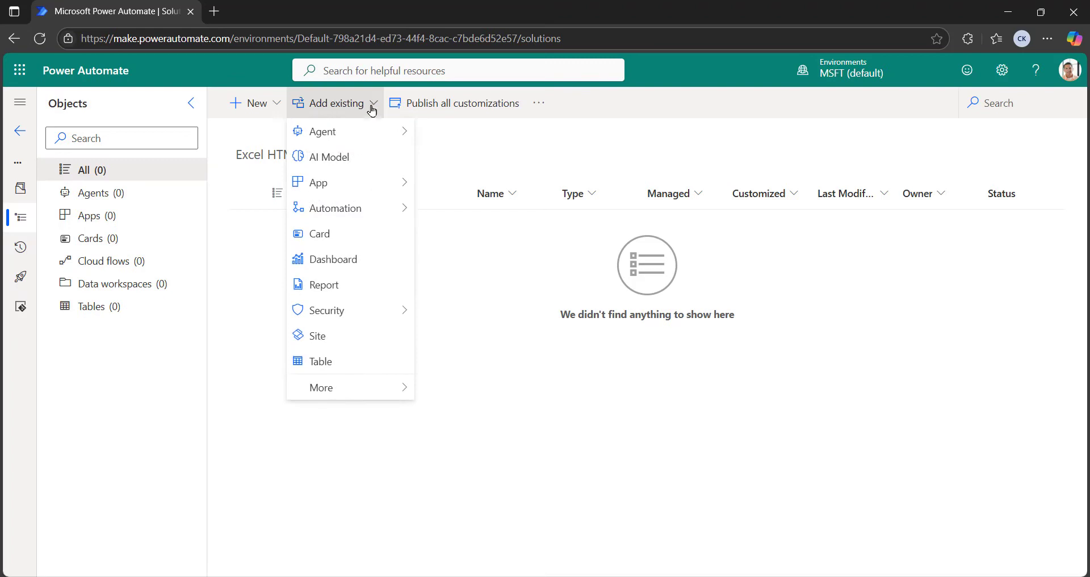
{"action": "mouse_move", "coordinate": [365, 209]}
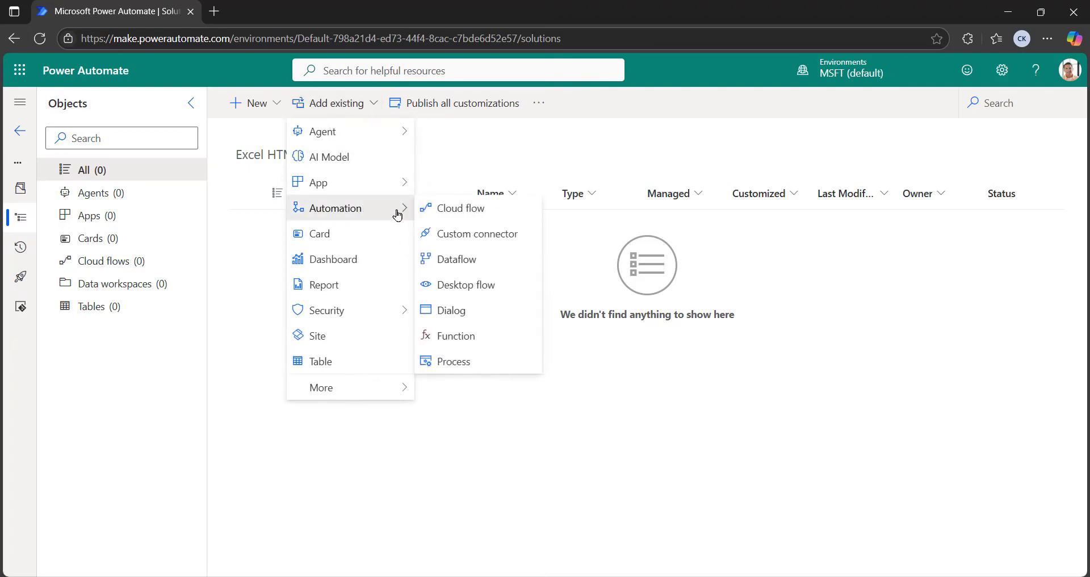
{"action": "left_click", "coordinate": [477, 290]}
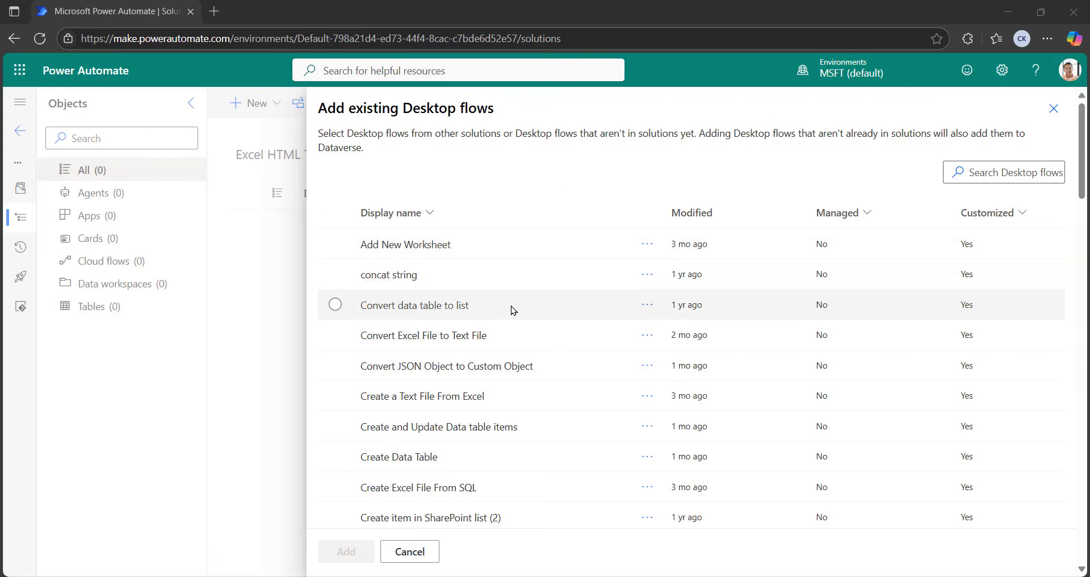
{"action": "scroll", "coordinate": [511, 318], "scroll_direction": "down", "scroll_amount": 5}
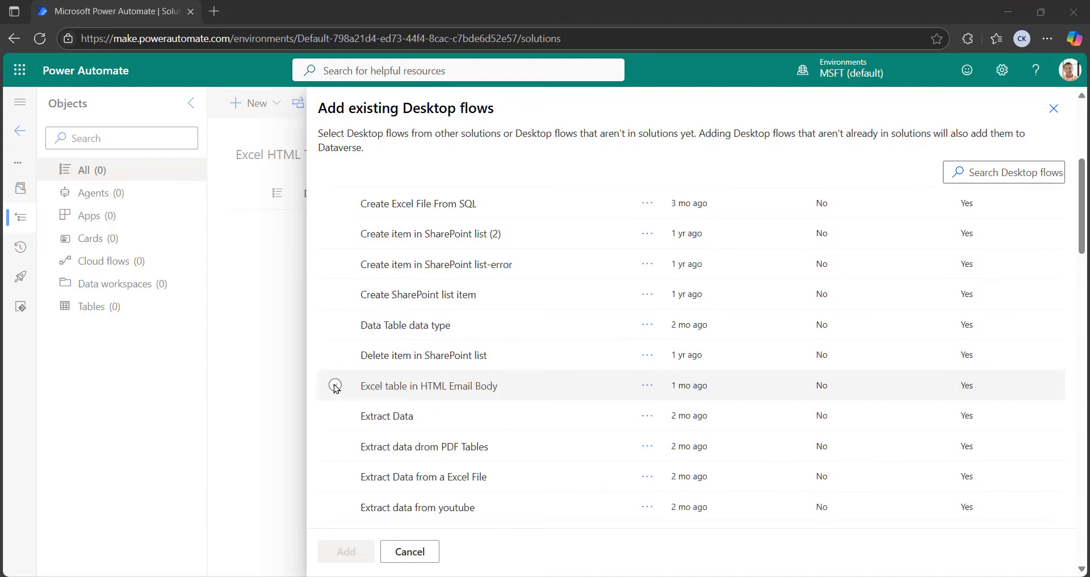
{"action": "left_click", "coordinate": [336, 386]}
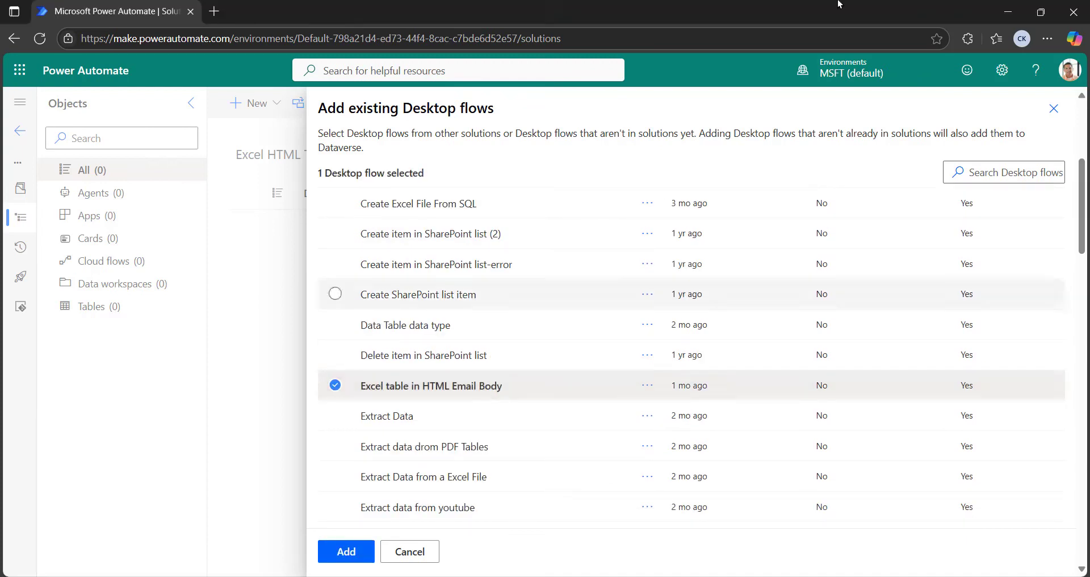
{"action": "scroll", "coordinate": [614, 268], "scroll_direction": "down", "scroll_amount": 5}
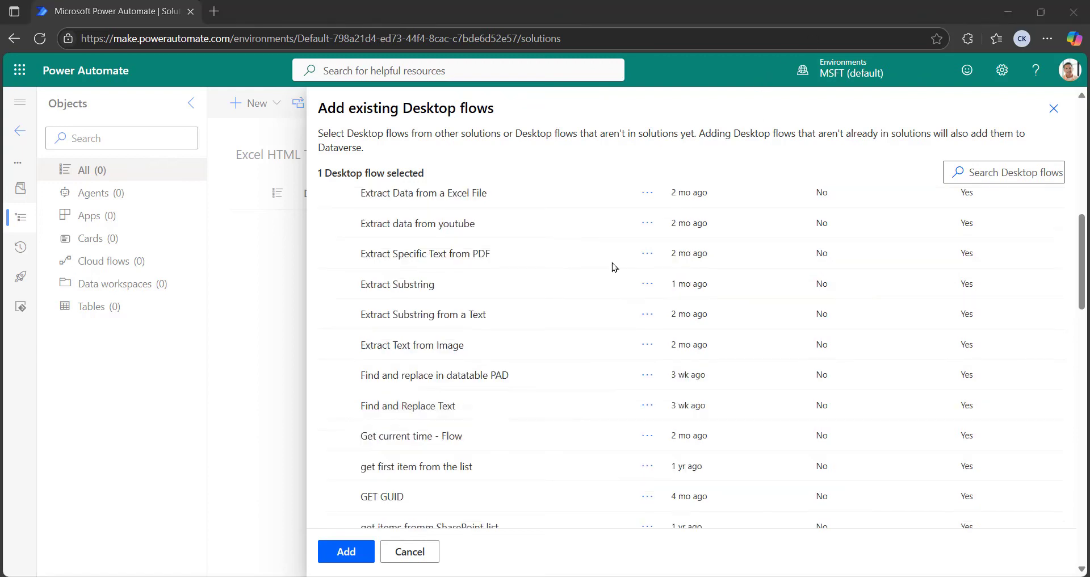
{"action": "left_click", "coordinate": [335, 374]}
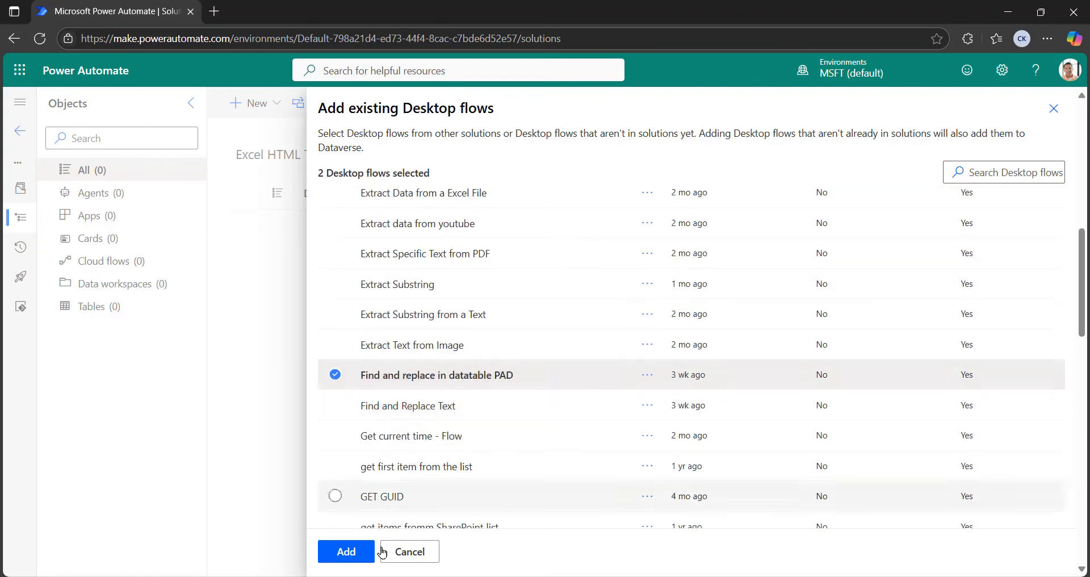
{"action": "left_click", "coordinate": [348, 553]}
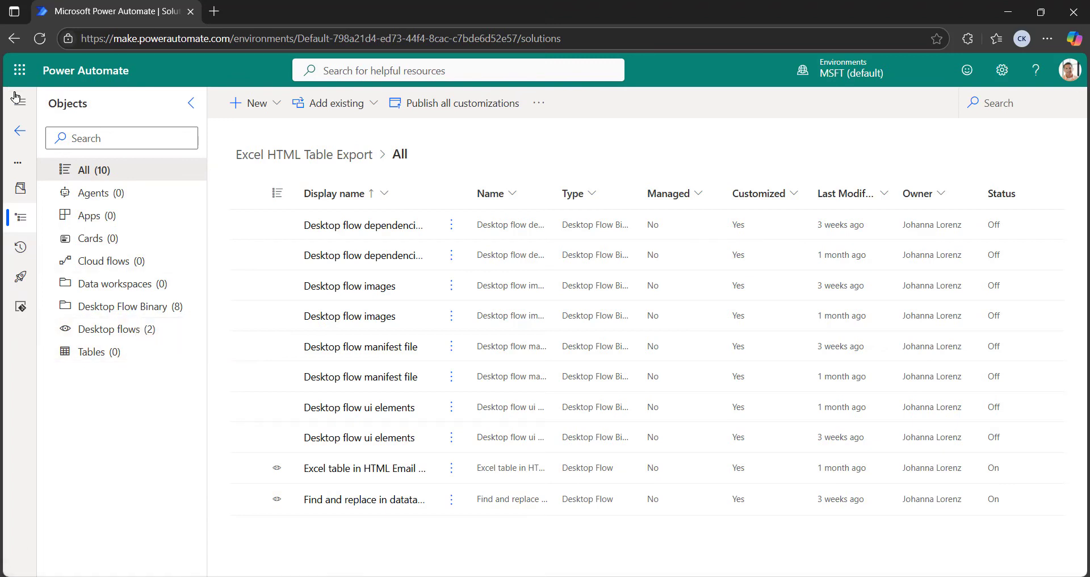
Step: Start exporting the Excel HTML Table Export solution from the solutions list and publish all its changes
{"action": "left_click", "coordinate": [23, 131]}
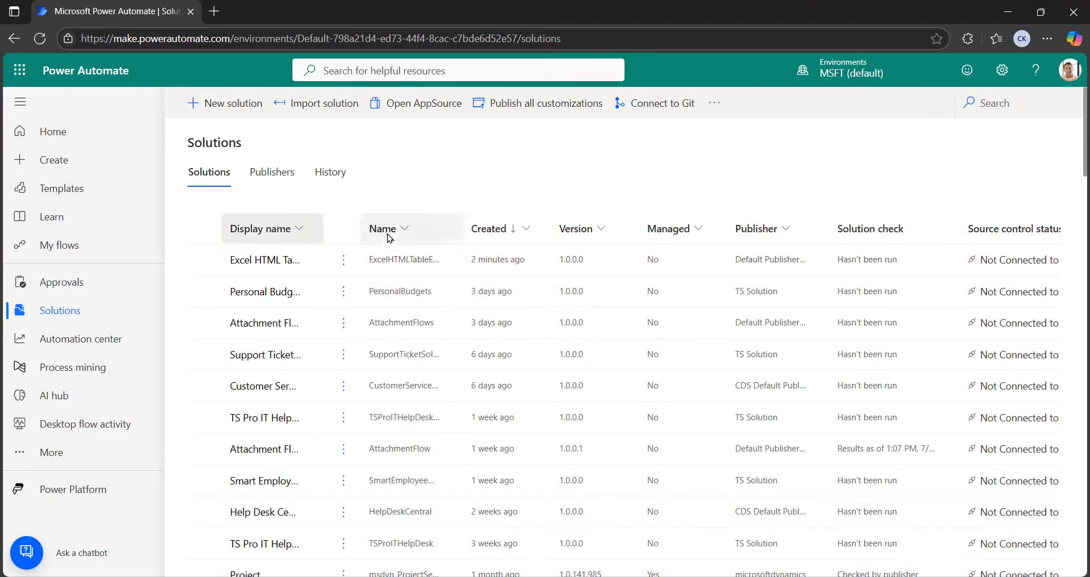
{"action": "left_click", "coordinate": [205, 260]}
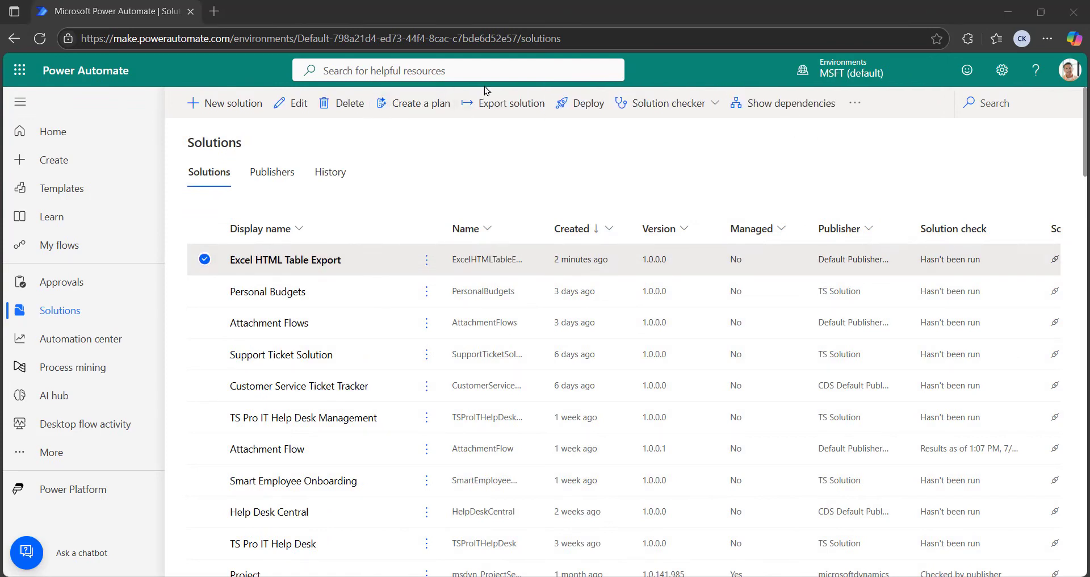
{"action": "left_click", "coordinate": [510, 106]}
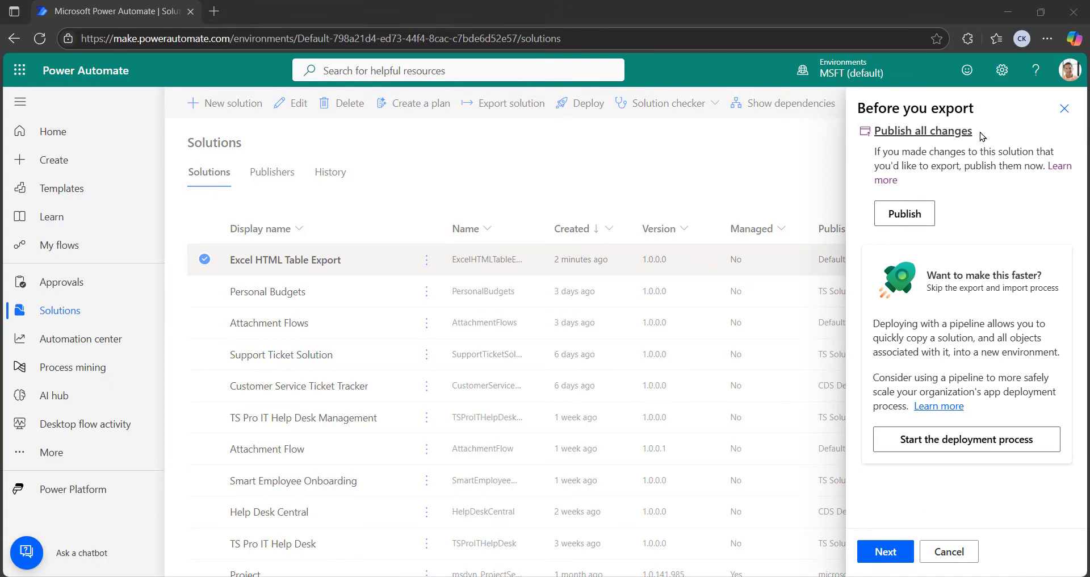
{"action": "left_click", "coordinate": [920, 220]}
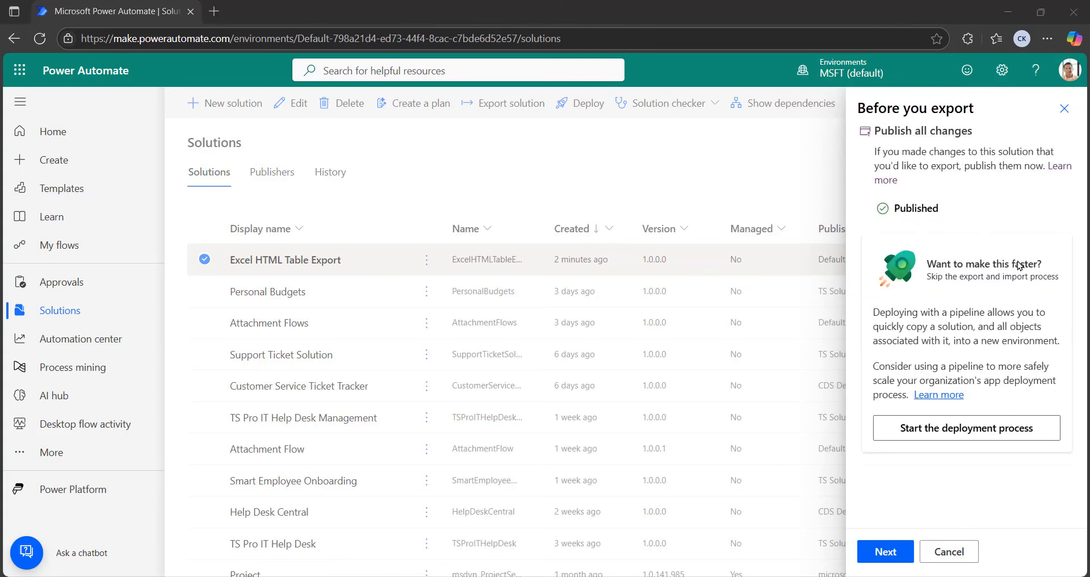
Step: Export the solution as managed version 1.0.0.1 with the solution checker run on export, and download the exported file
{"action": "left_click", "coordinate": [889, 552]}
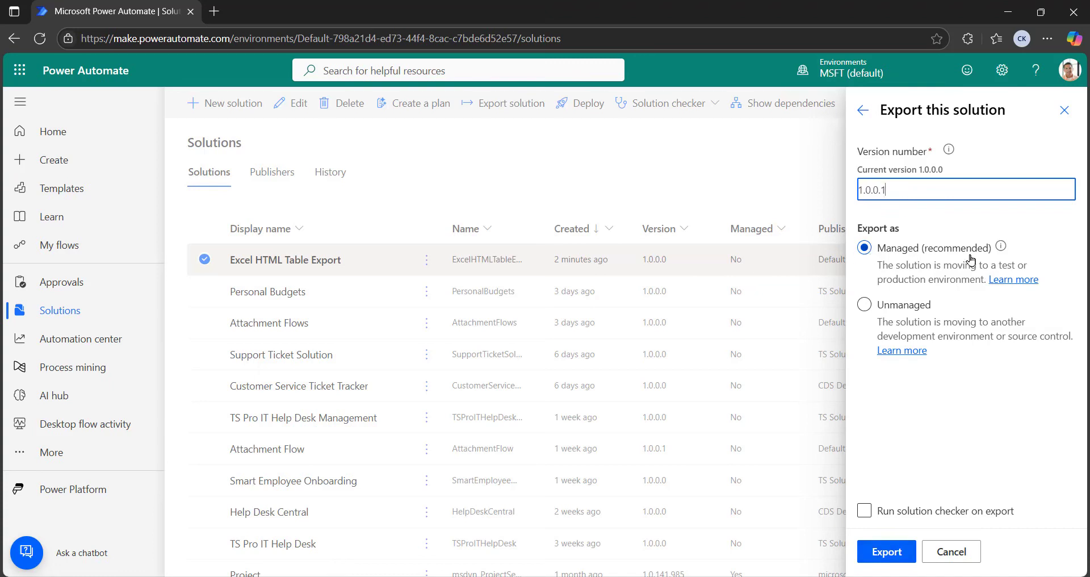
{"action": "left_click", "coordinate": [864, 511]}
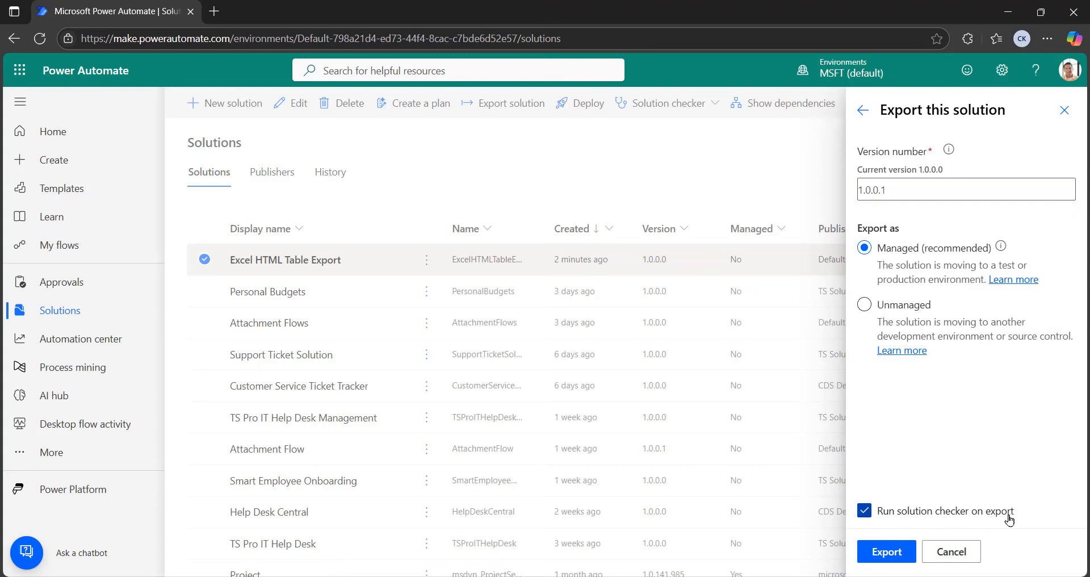
{"action": "left_click", "coordinate": [884, 554]}
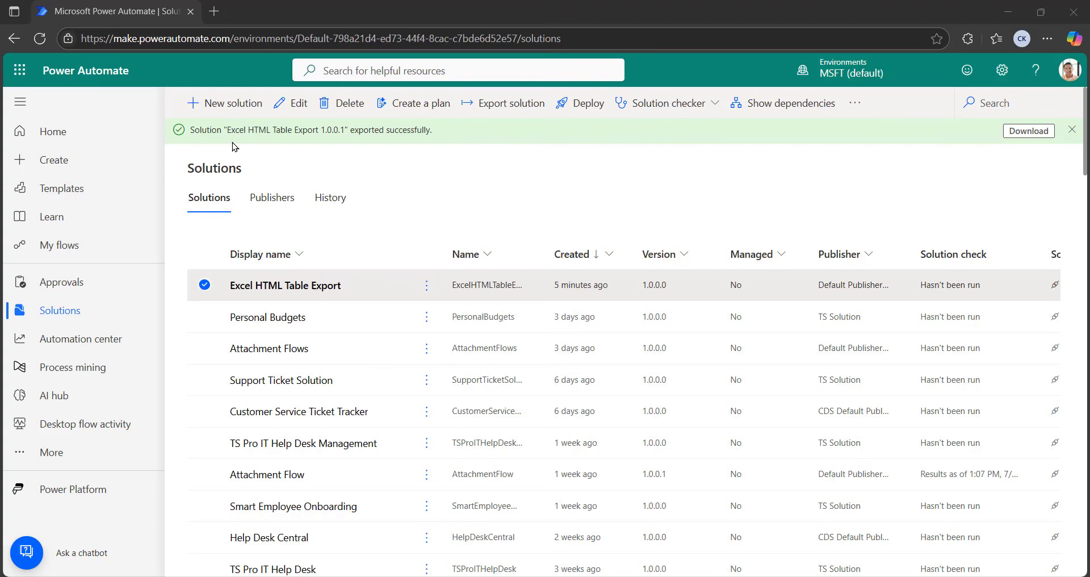
{"action": "left_click", "coordinate": [1034, 134]}
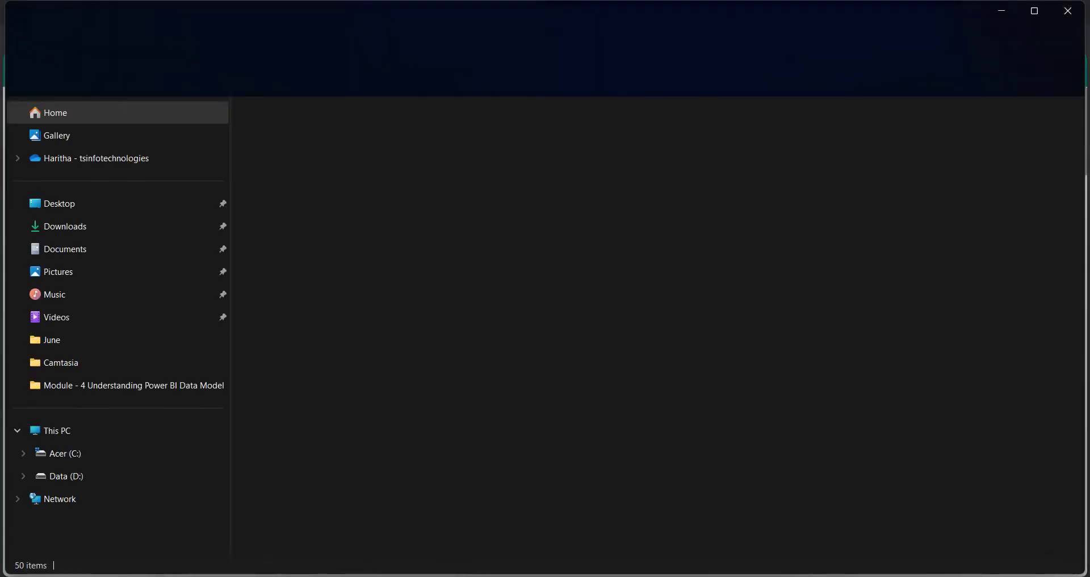
Step: Check the exported ExcelHTMLTableExport_1_0_0_1_managed file in the Downloads folder, and return to Power Automate in the browser
{"action": "left_click", "coordinate": [77, 232]}
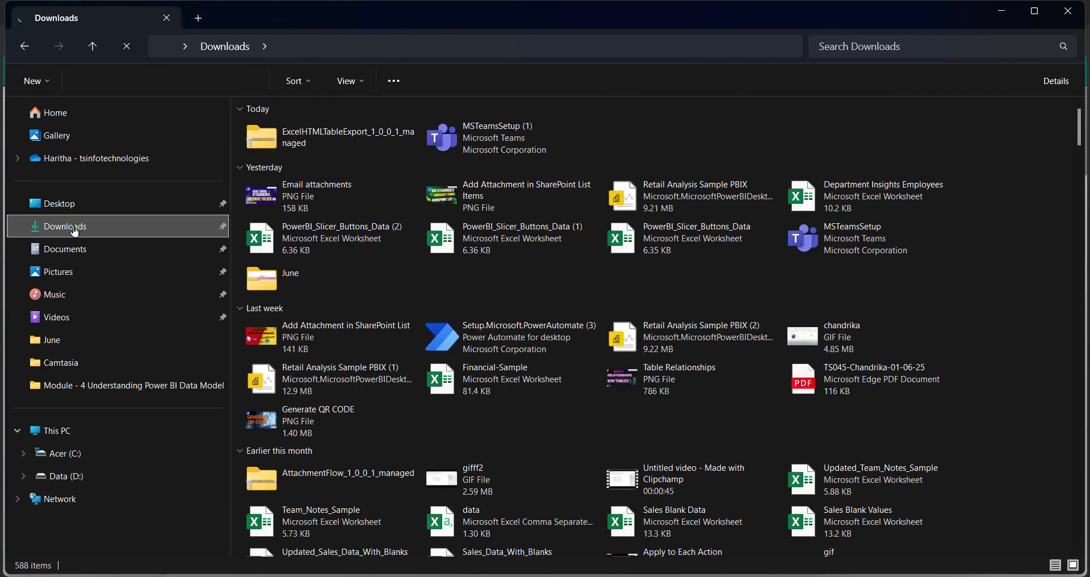
{"action": "left_click", "coordinate": [298, 137]}
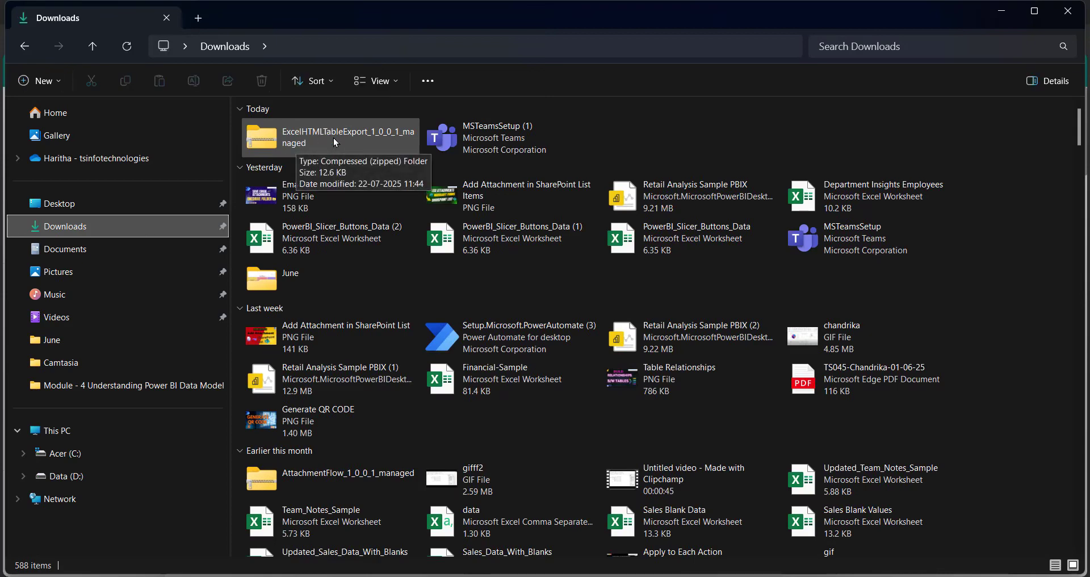
{"action": "left_click", "coordinate": [1001, 11]}
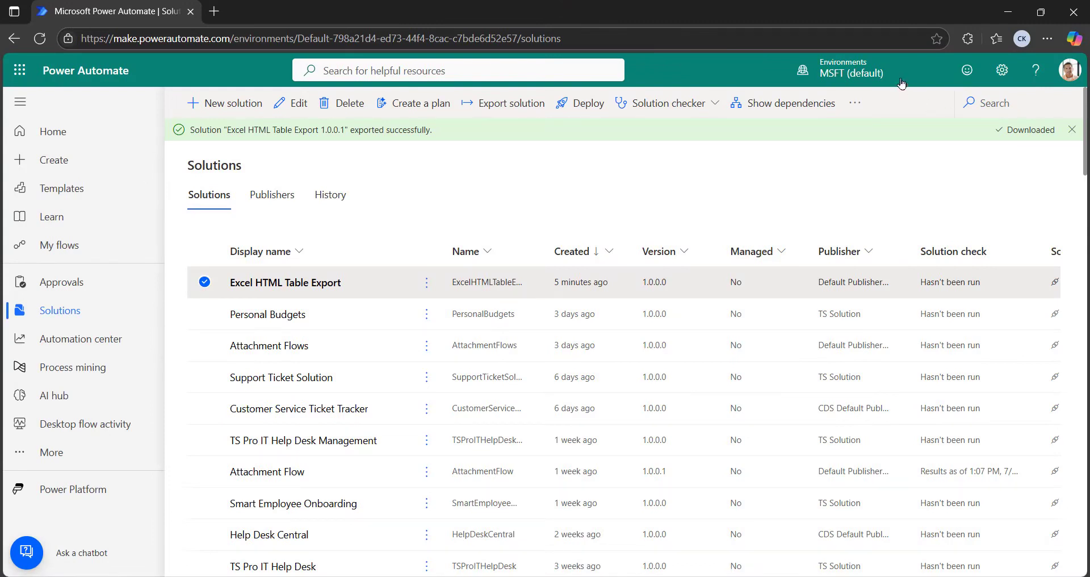
Step: Examine the environments available for building flows, including the details of the Trail environment
{"action": "left_click", "coordinate": [860, 74]}
{"action": "mouse_move", "coordinate": [868, 319]}
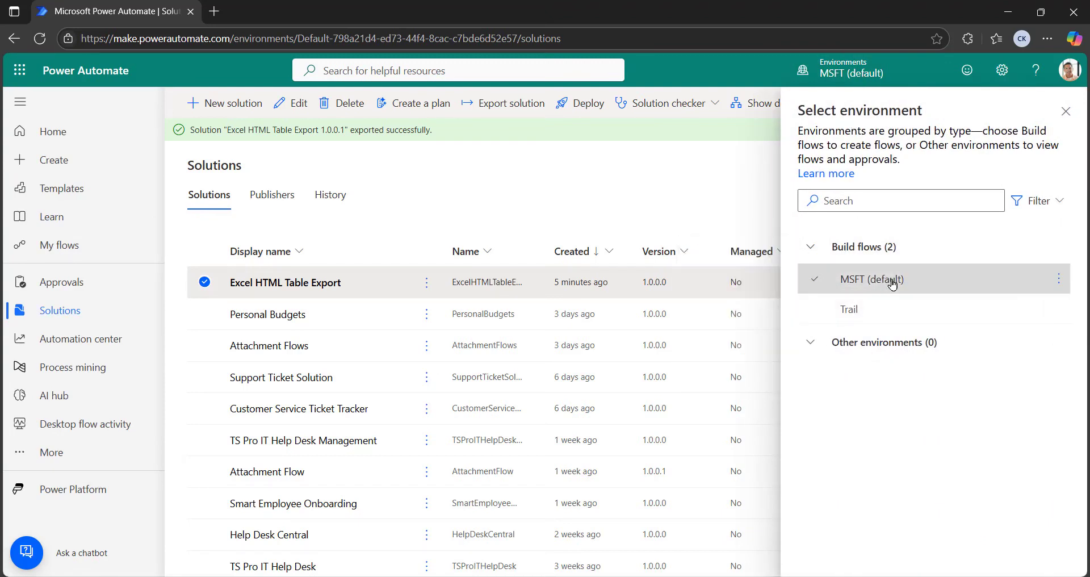
{"action": "mouse_move", "coordinate": [892, 284]}
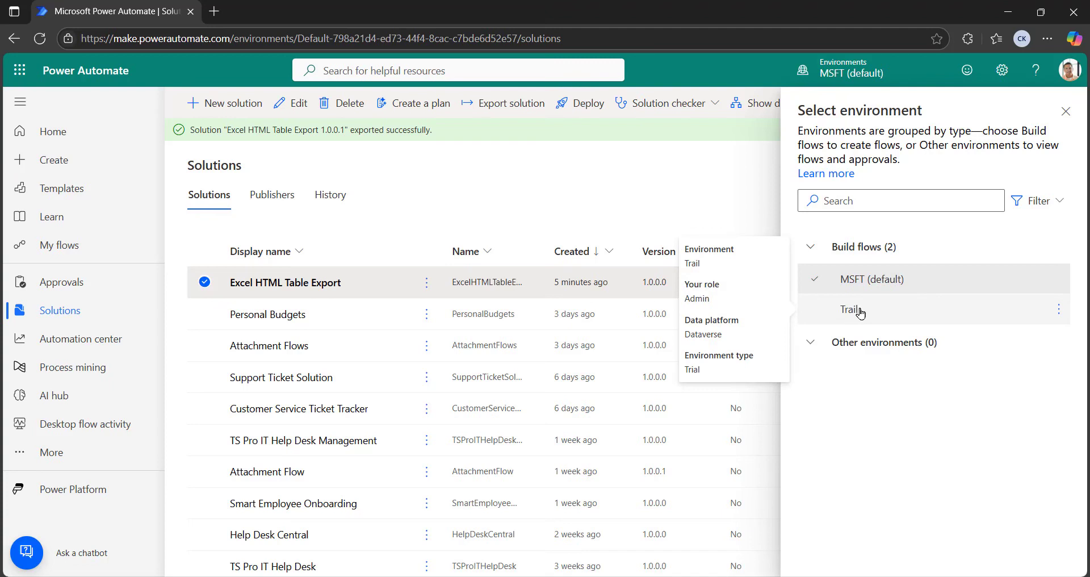
Step: Open environment management in the Power Platform admin center and examine the type options for a new environment
{"action": "left_click", "coordinate": [1002, 73]}
{"action": "left_click", "coordinate": [1002, 73]}
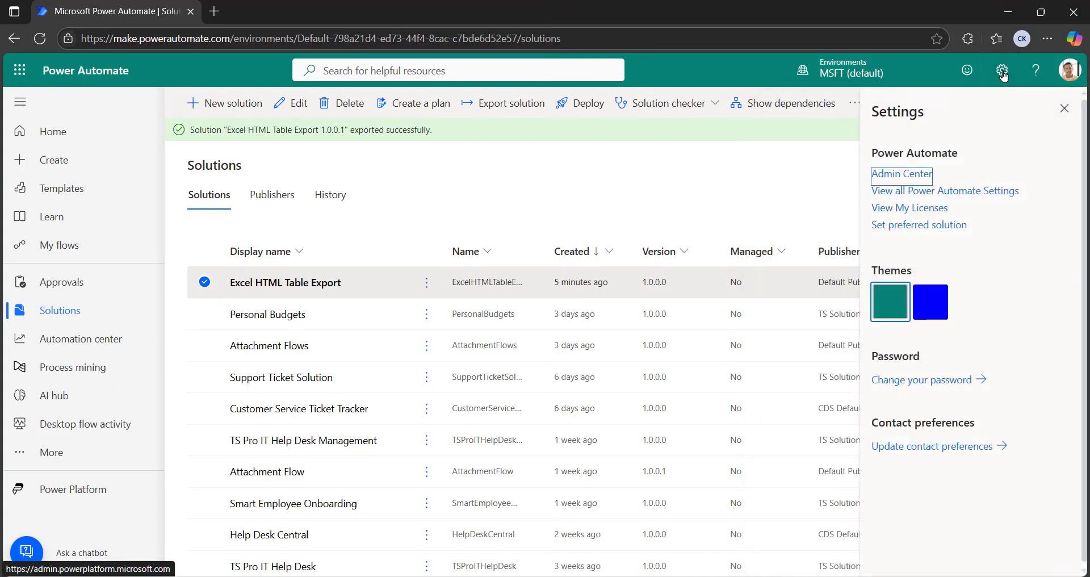
{"action": "left_click", "coordinate": [892, 177]}
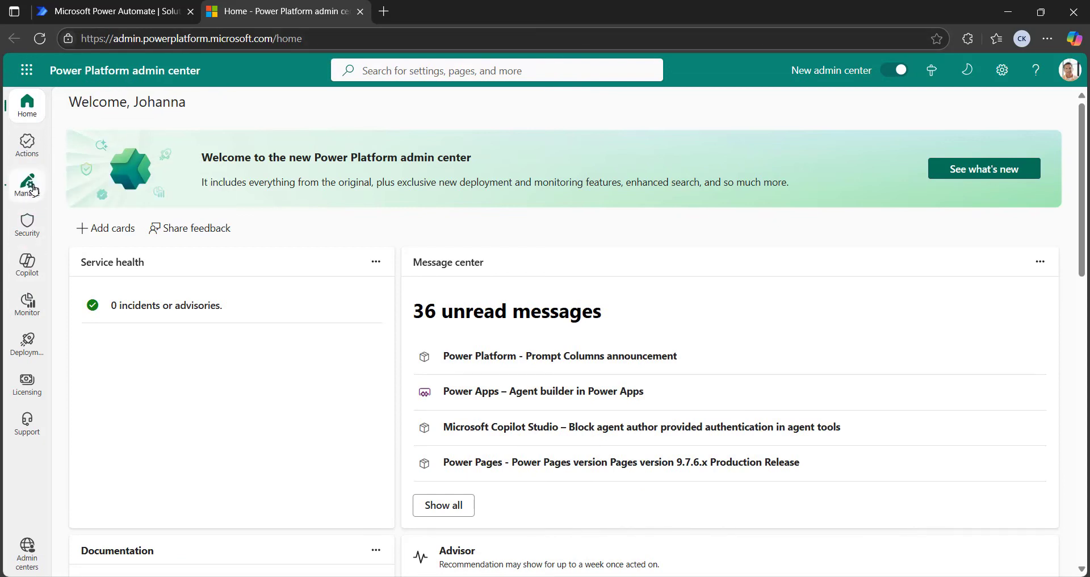
{"action": "left_click", "coordinate": [28, 188]}
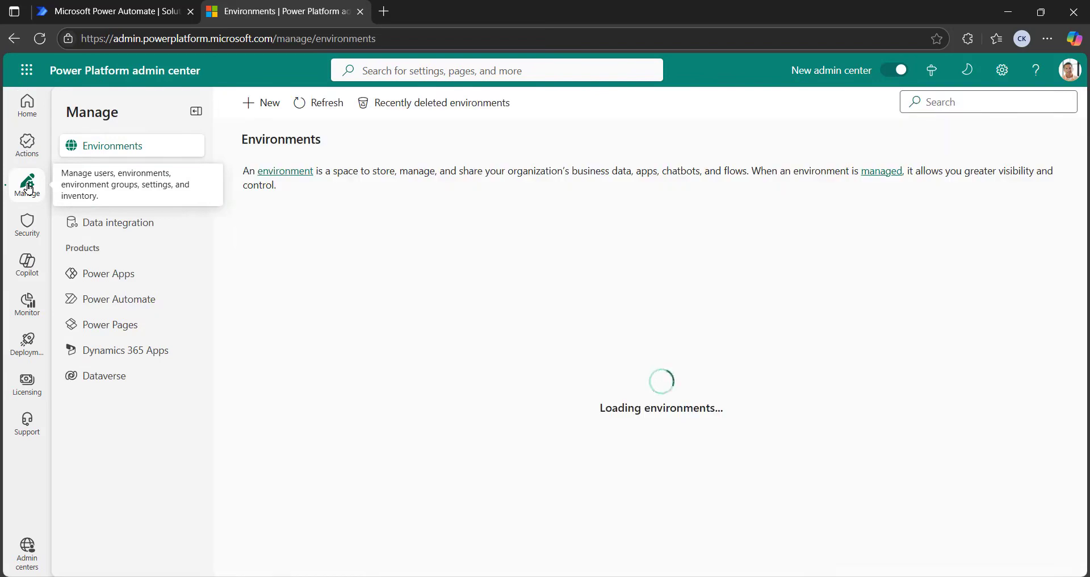
{"action": "left_click", "coordinate": [260, 106]}
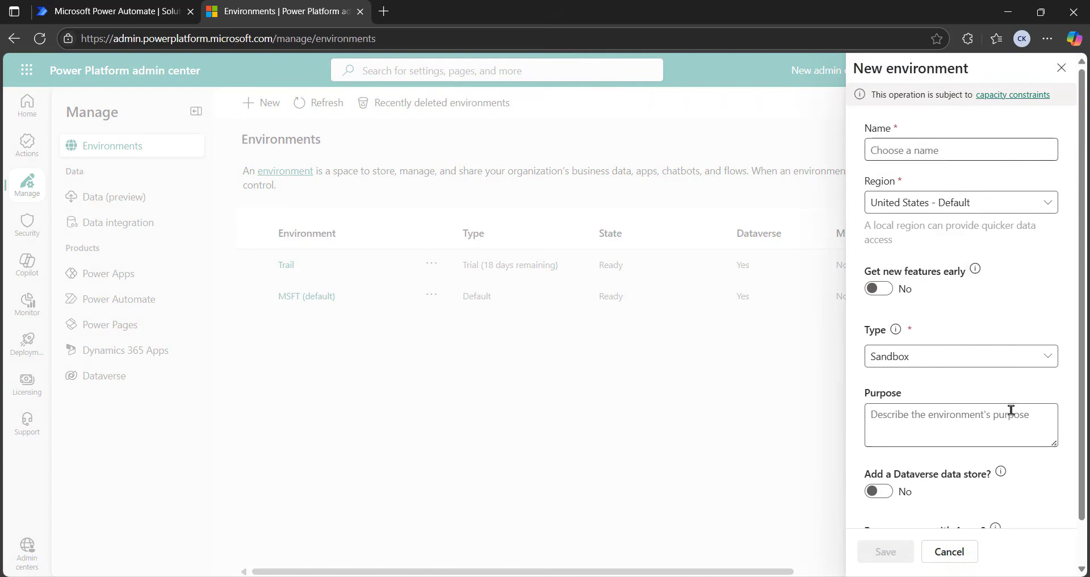
{"action": "left_click", "coordinate": [1045, 357]}
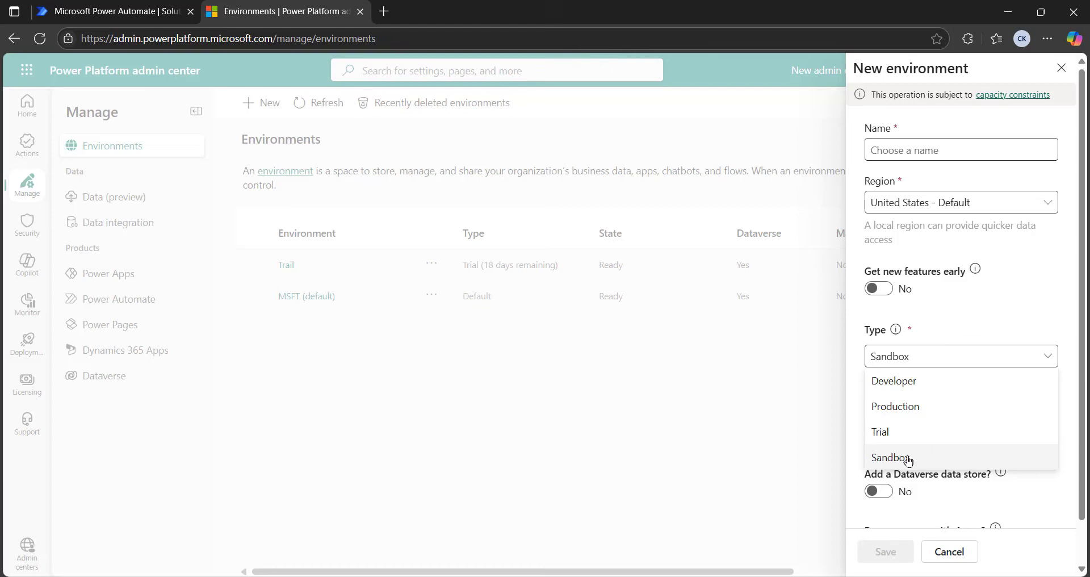
Step: Return to the Power Automate solutions page and switch to the Trail environment
{"action": "left_click", "coordinate": [118, 9]}
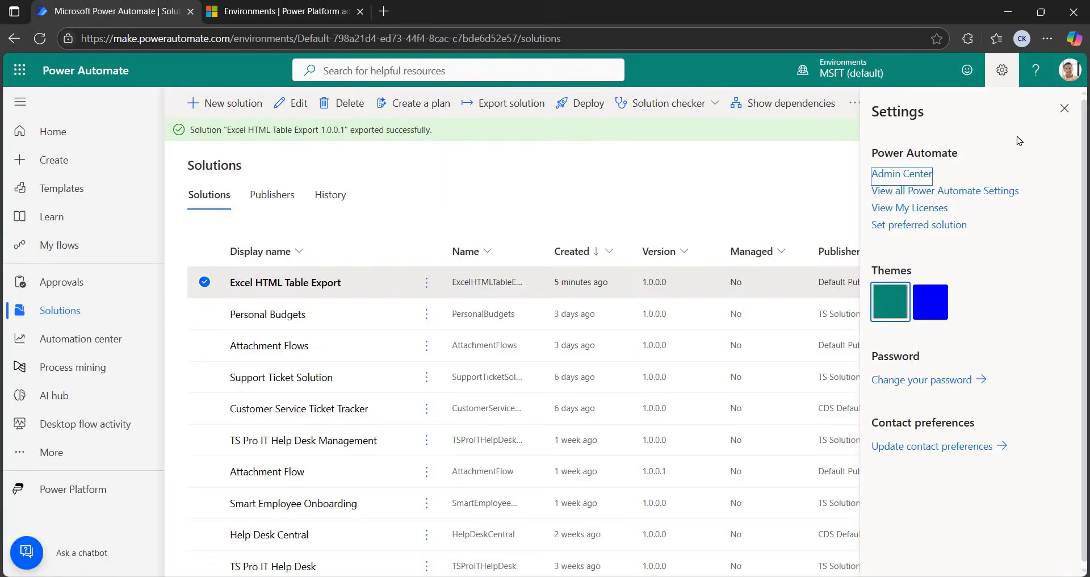
{"action": "left_click", "coordinate": [778, 193]}
{"action": "mouse_move", "coordinate": [899, 280]}
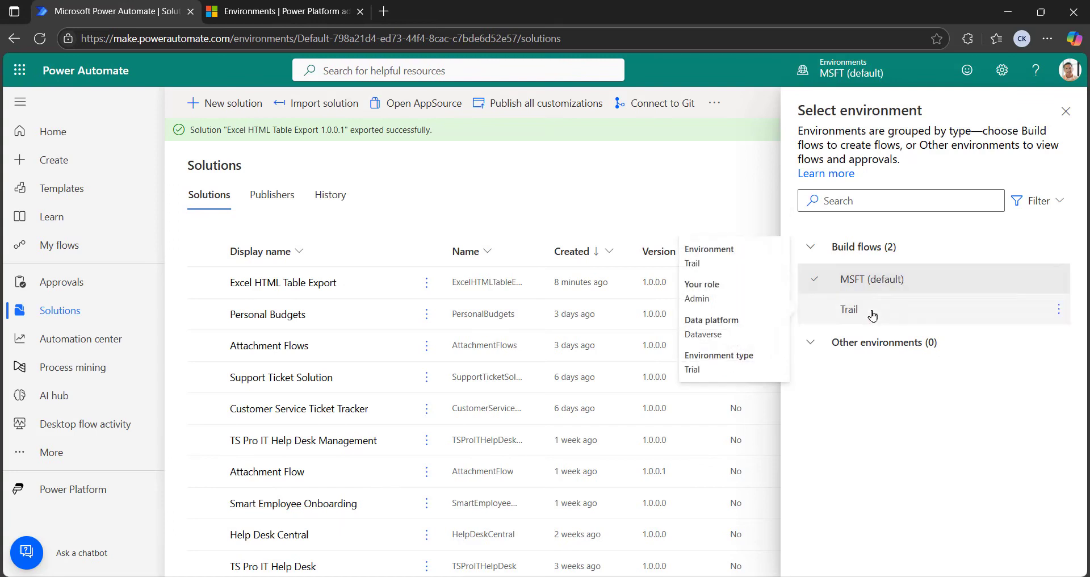
{"action": "left_click", "coordinate": [872, 313]}
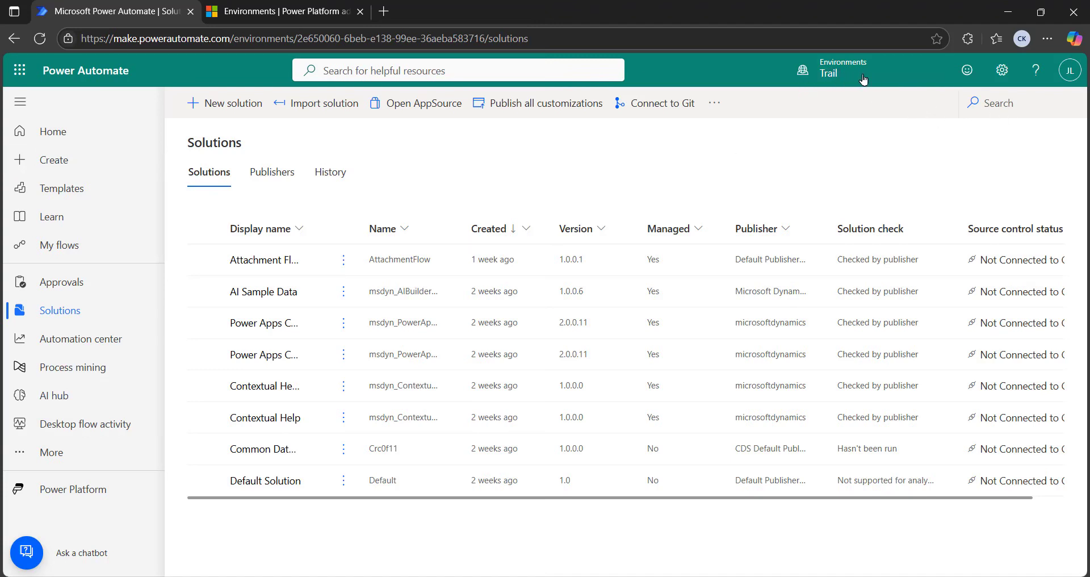
Step: Review the existing desktop flows in the Trail environment, dismissing the free trial notice
{"action": "left_click", "coordinate": [57, 250]}
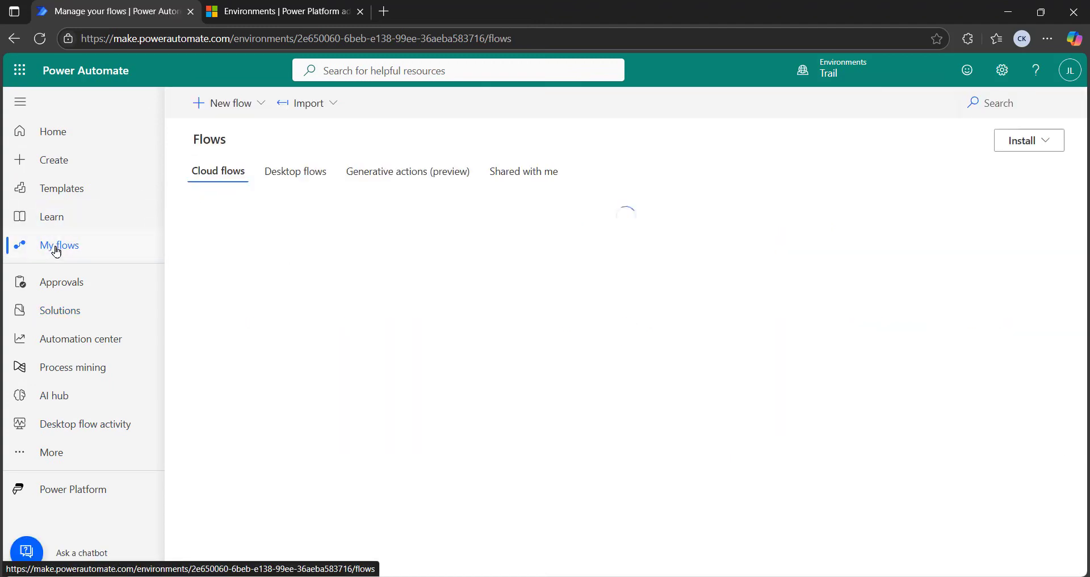
{"action": "left_click", "coordinate": [294, 173]}
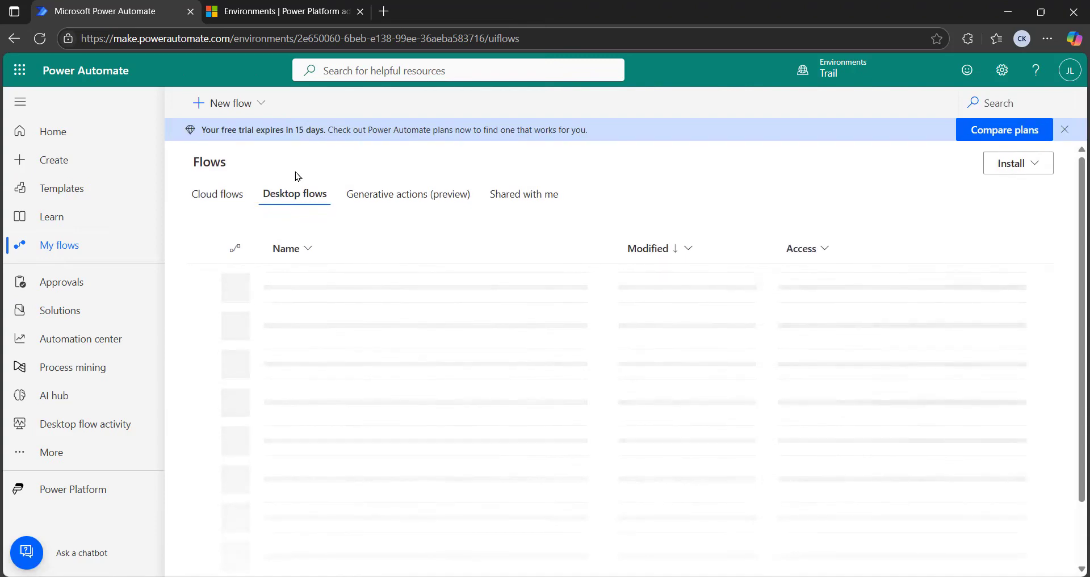
{"action": "left_click", "coordinate": [1065, 129]}
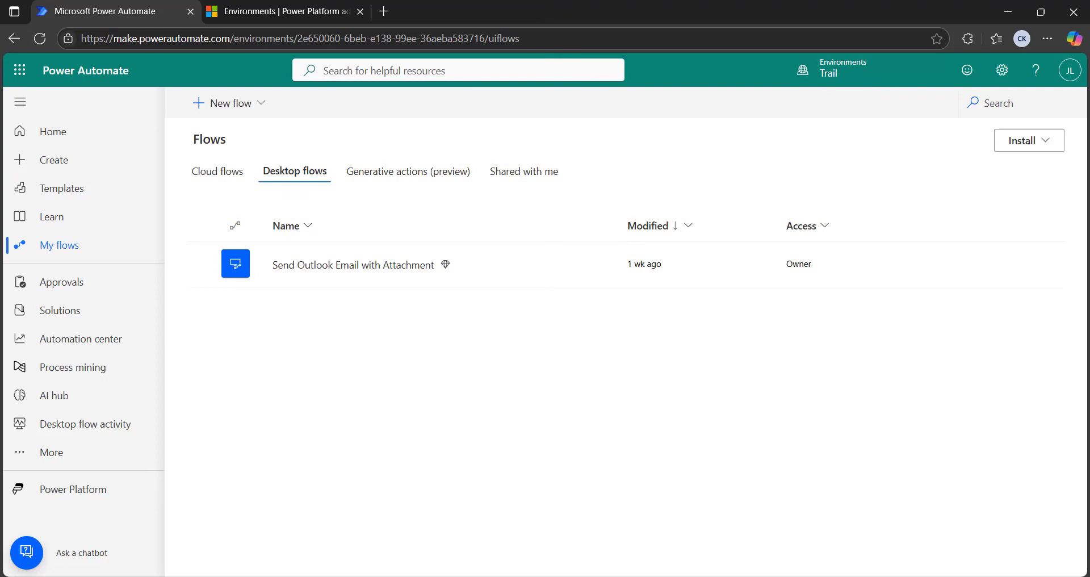
Step: Start a solution import in the Trail environment and choose ExcelHTMLTableExport_1_0_0_1_managed.zip from Downloads as the file
{"action": "left_click", "coordinate": [65, 317]}
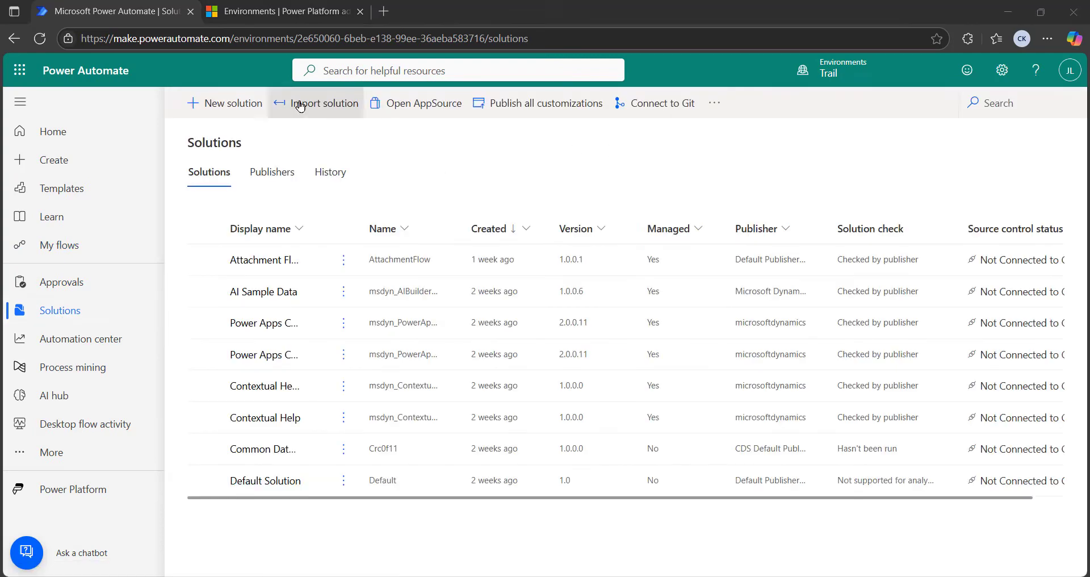
{"action": "left_click", "coordinate": [301, 106]}
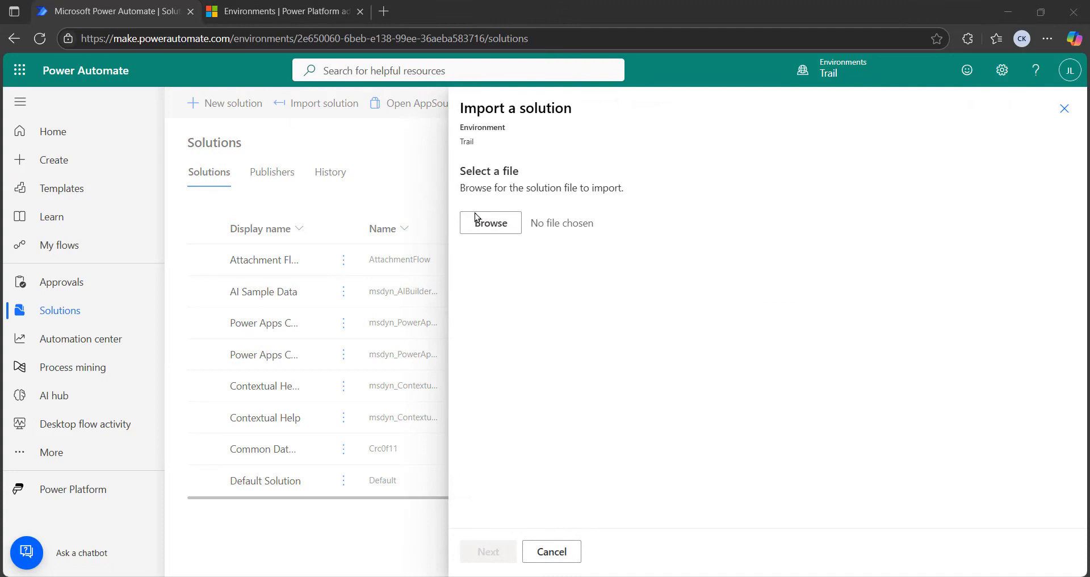
{"action": "left_click", "coordinate": [500, 226]}
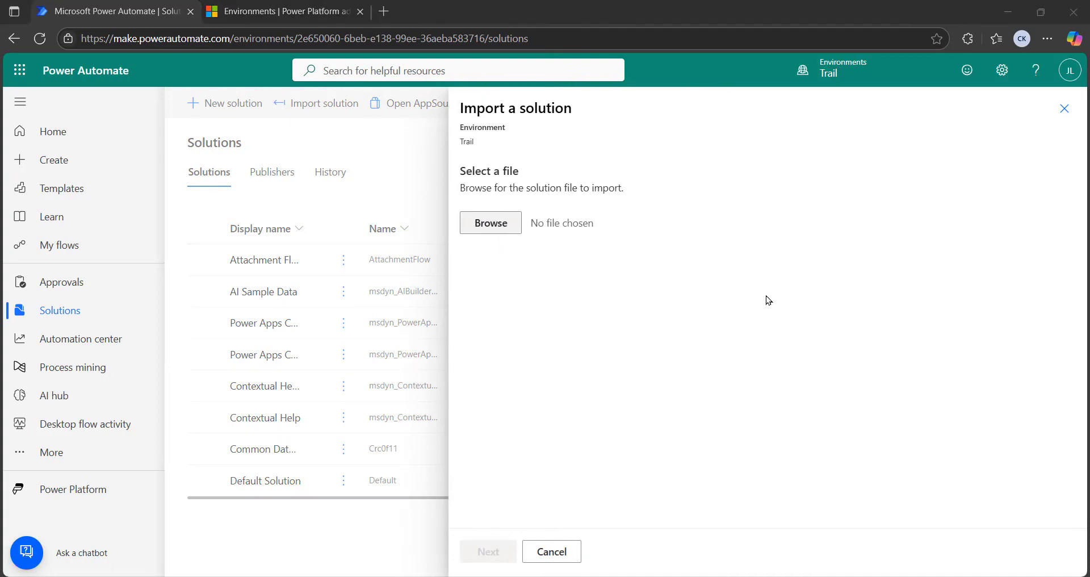
{"action": "left_click", "coordinate": [503, 228]}
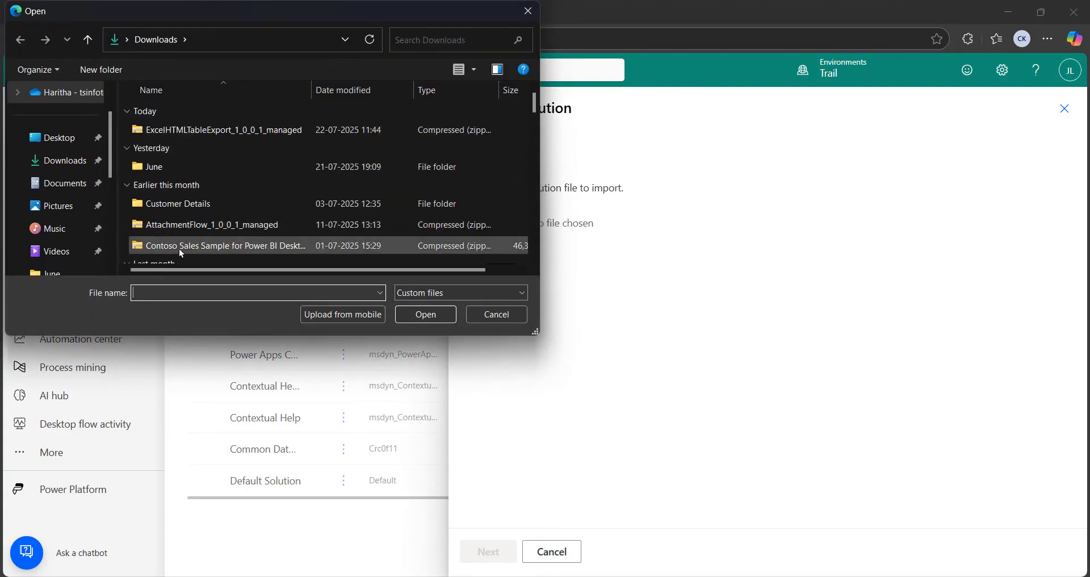
{"action": "left_click", "coordinate": [189, 131]}
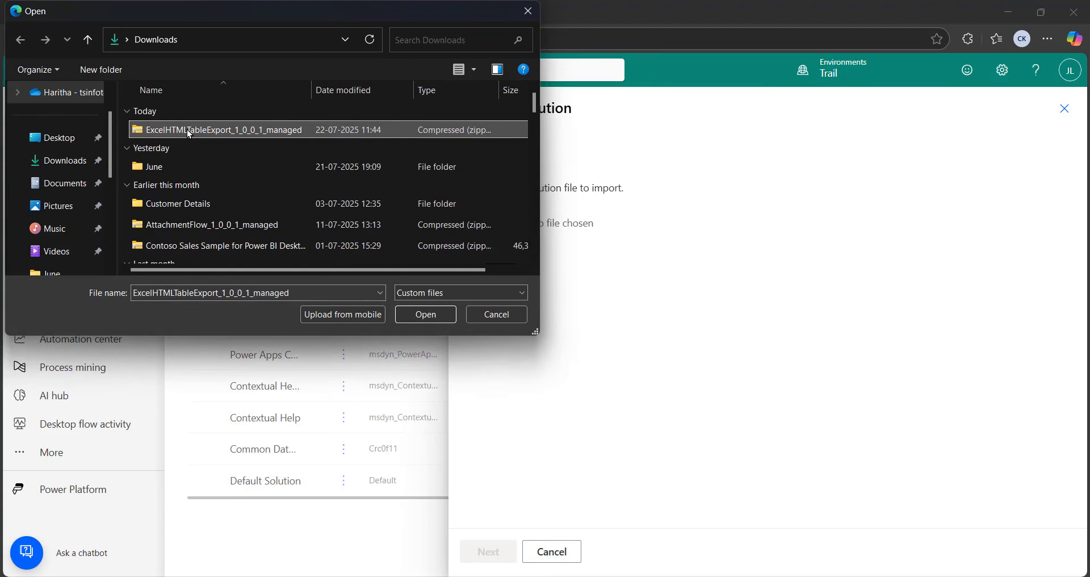
{"action": "left_click", "coordinate": [424, 314]}
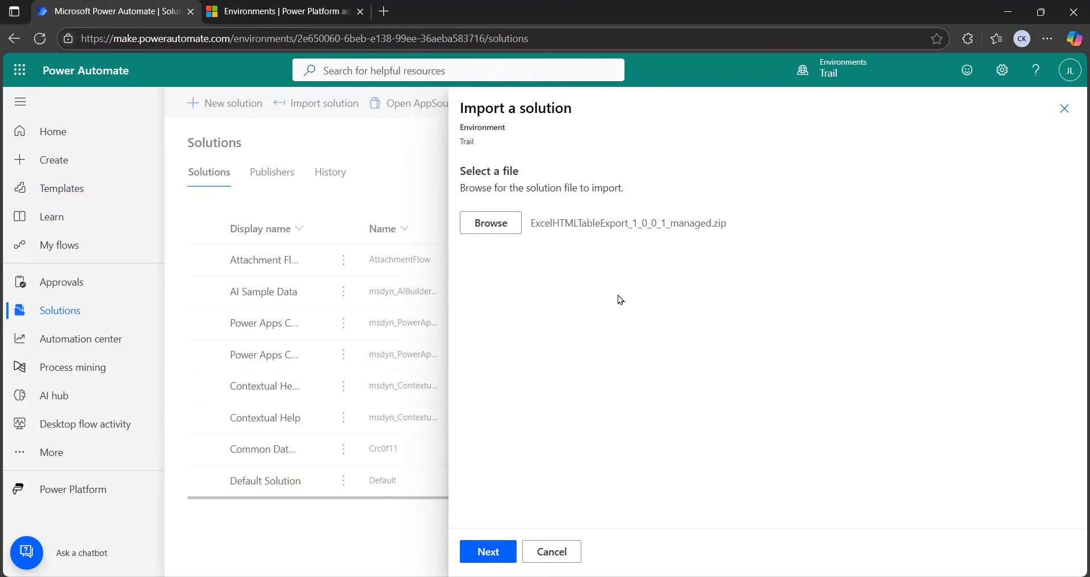
Step: Import the ExcelHTMLTableExport managed solution with the default advanced settings, and widen the Display name column to fit the full solution names
{"action": "left_click", "coordinate": [492, 554]}
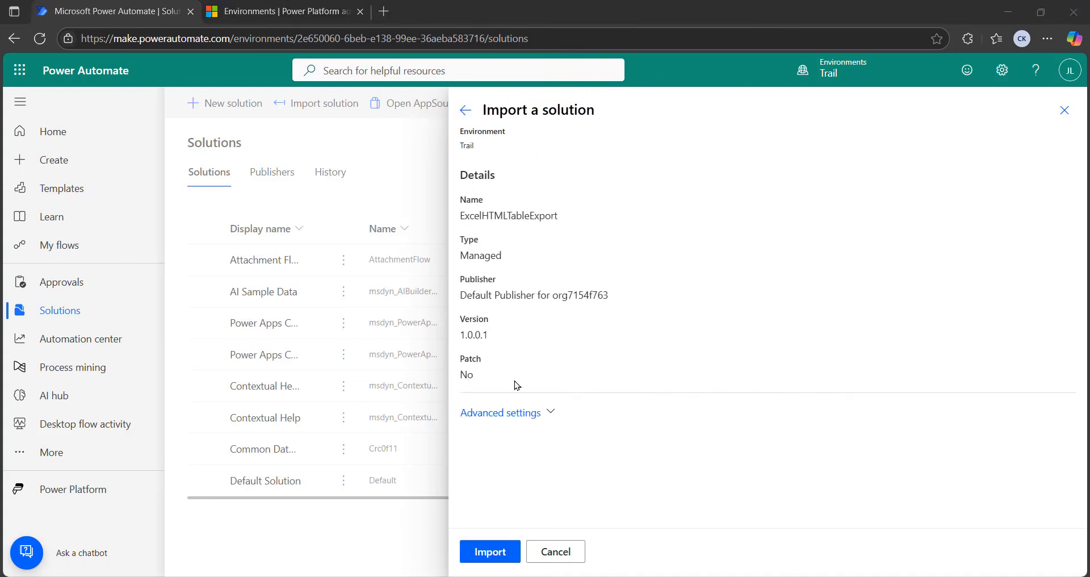
{"action": "left_click", "coordinate": [505, 561]}
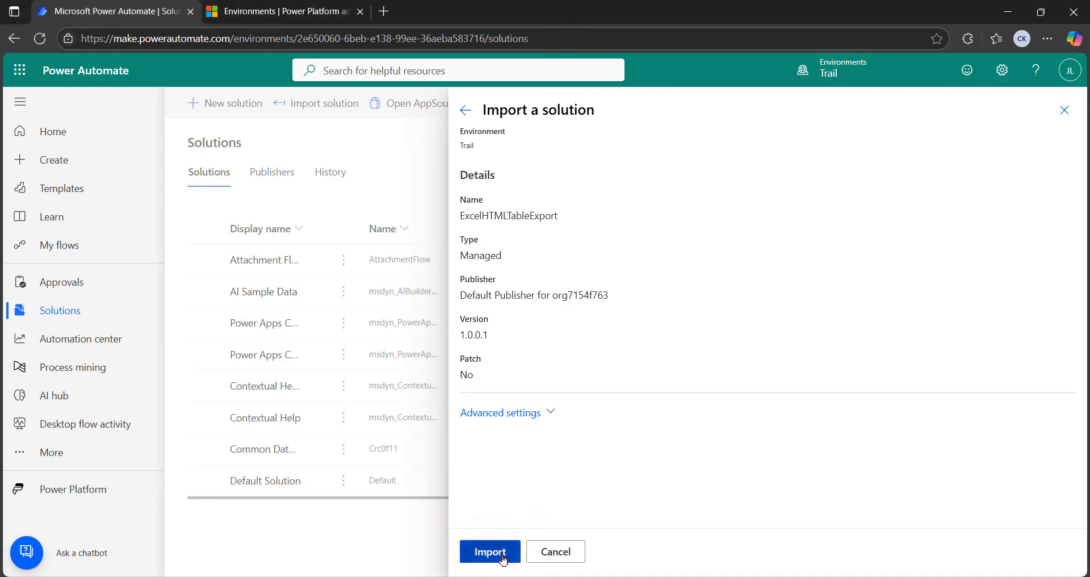
{"action": "left_click", "coordinate": [488, 552]}
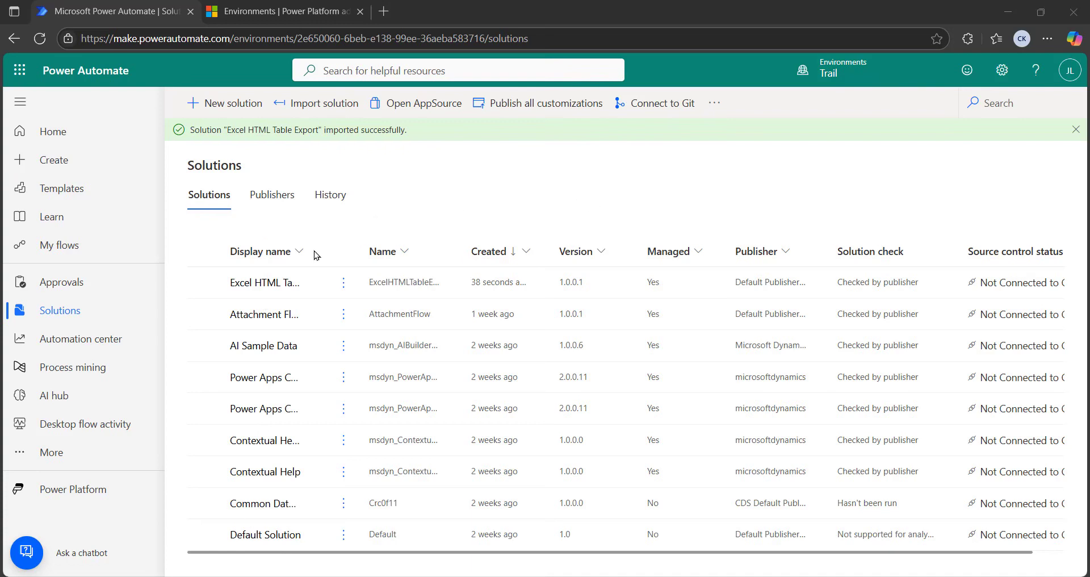
{"action": "double_click", "coordinate": [352, 252]}
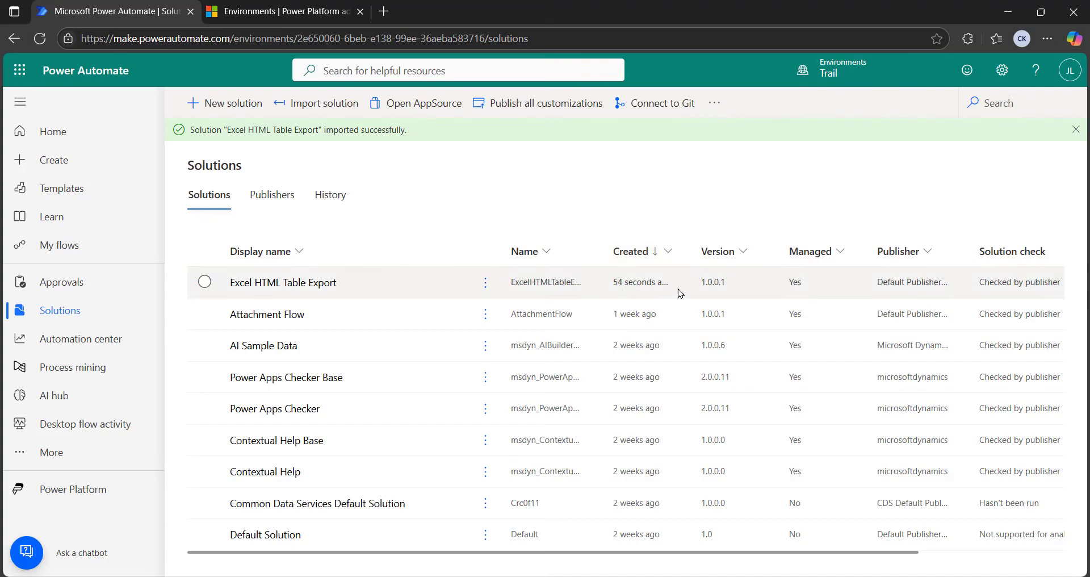
Step: Reload the solutions page and check the desktop flows of the Trail environment for the imported flows
{"action": "left_click", "coordinate": [40, 40]}
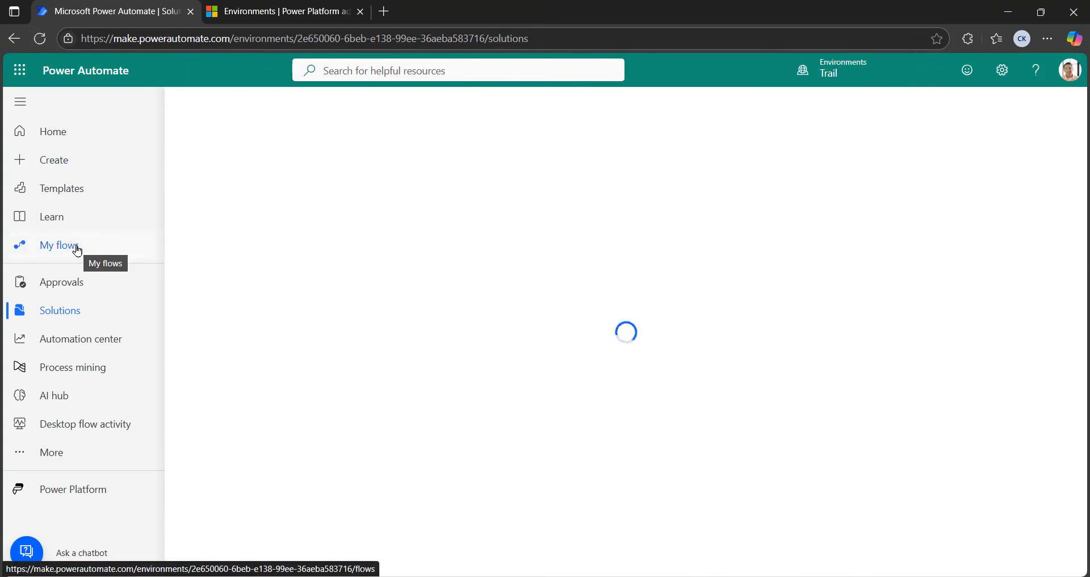
{"action": "left_click", "coordinate": [63, 250]}
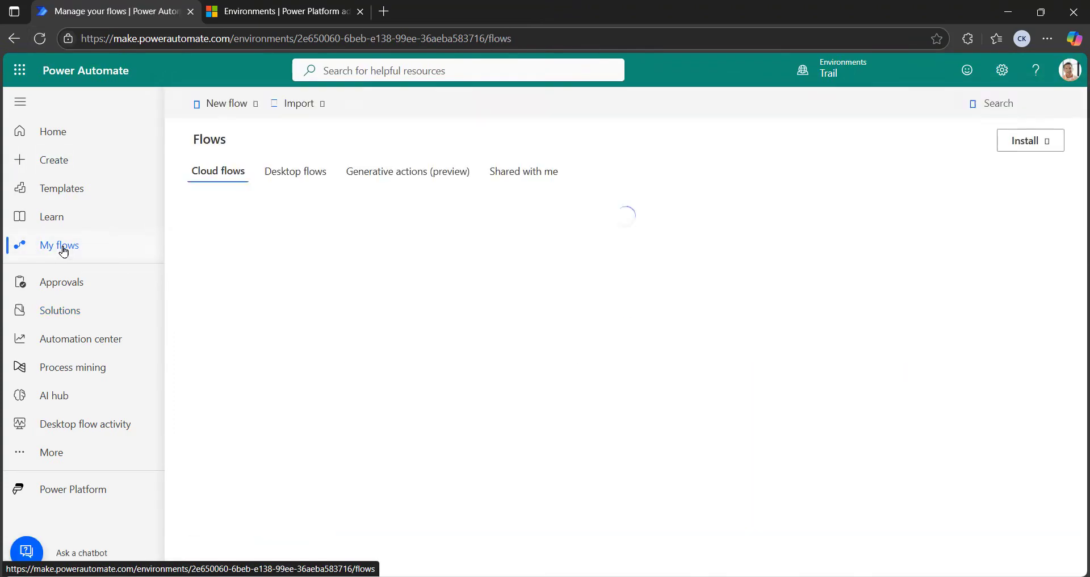
{"action": "left_click", "coordinate": [316, 173]}
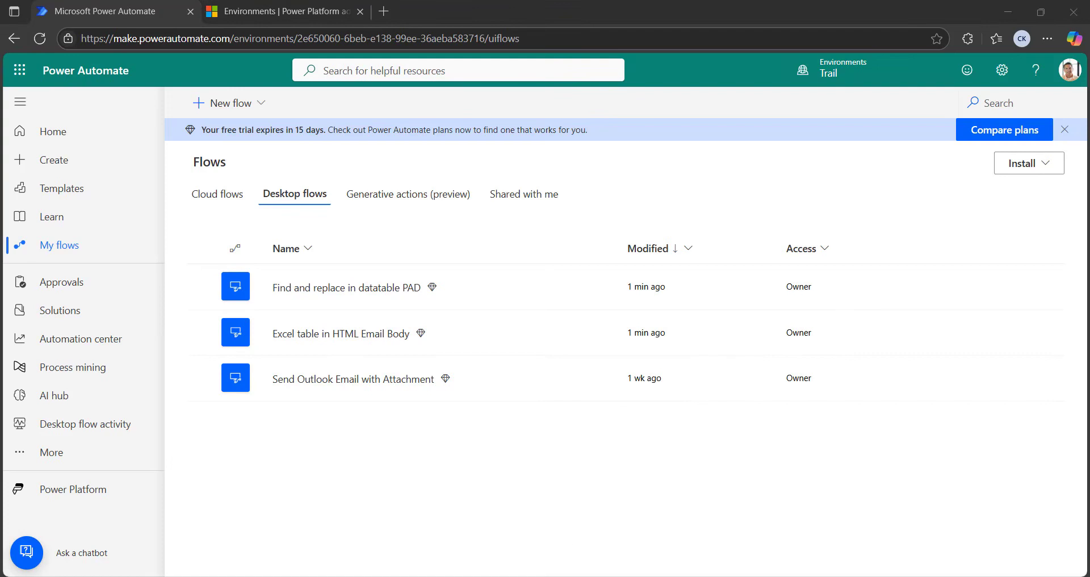
Step: In the Power Automate desktop app, switch to the Trail environment and open the "Find and replace in datatable PAD" flow for editing
{"action": "mouse_move", "coordinate": [733, 575]}
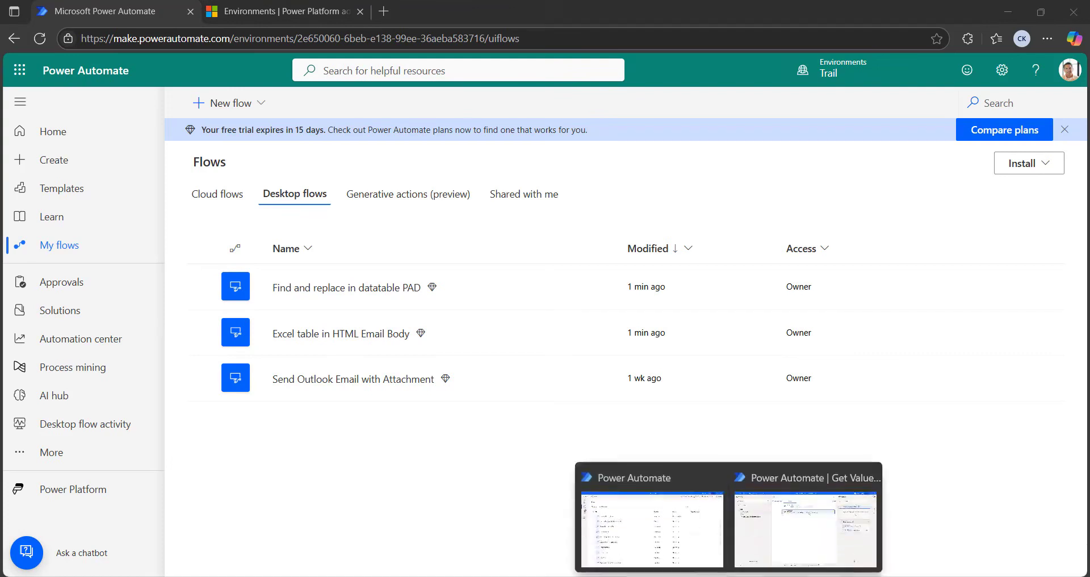
{"action": "left_click", "coordinate": [694, 514]}
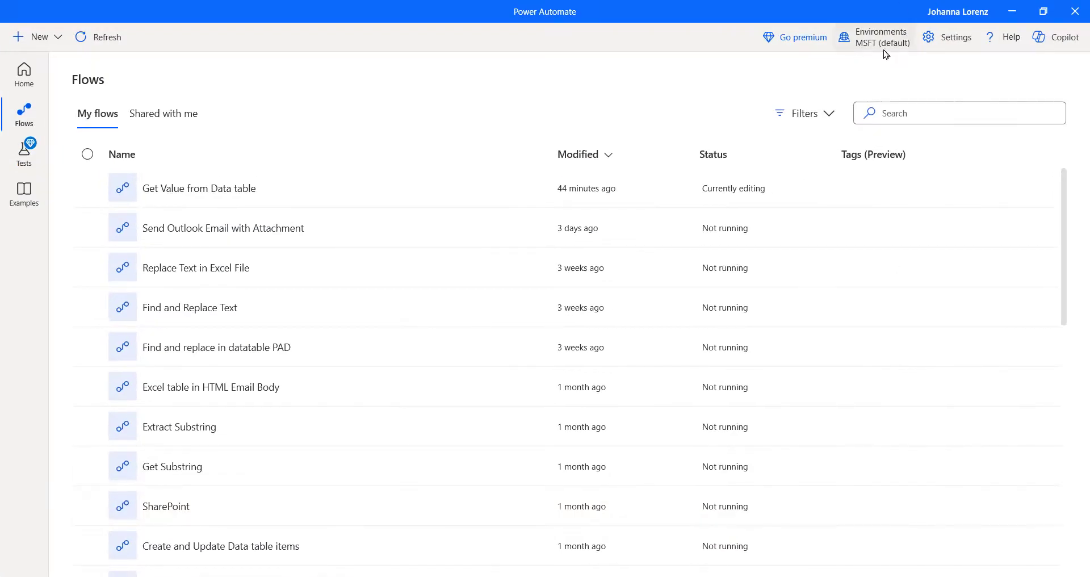
{"action": "left_click", "coordinate": [878, 40]}
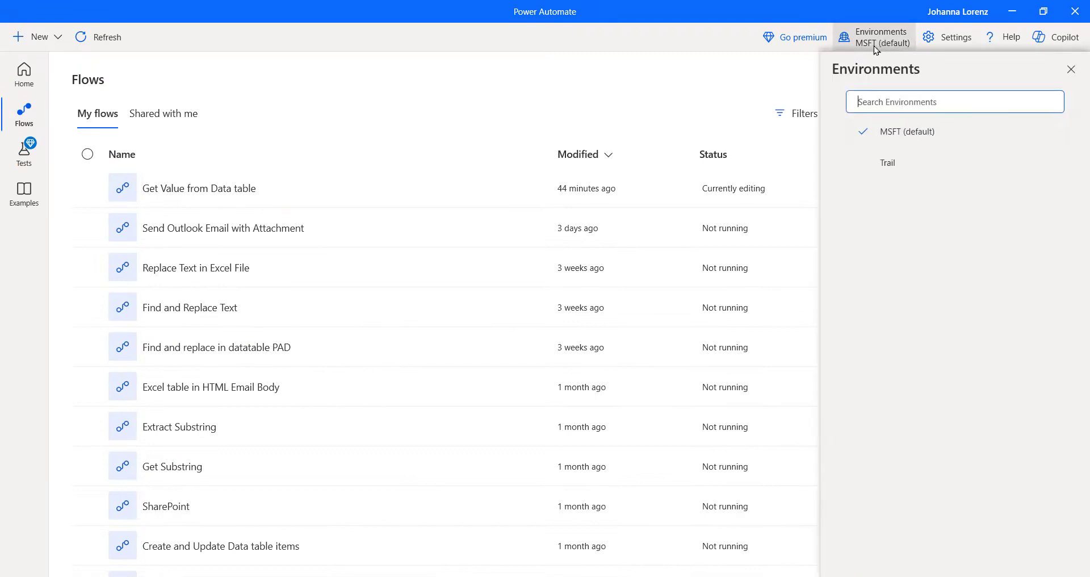
{"action": "left_click", "coordinate": [889, 163]}
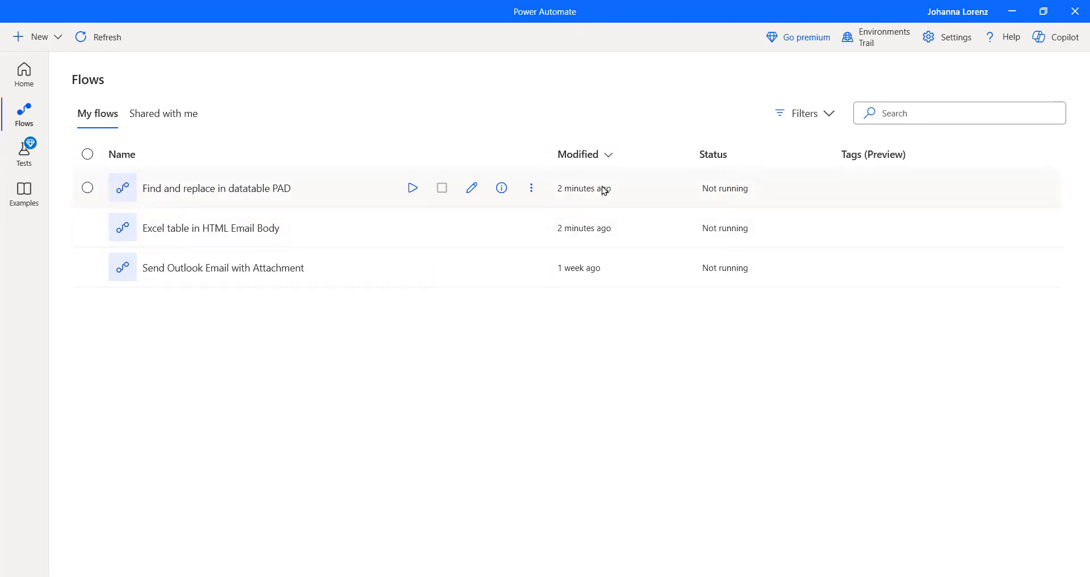
{"action": "left_click", "coordinate": [472, 190]}
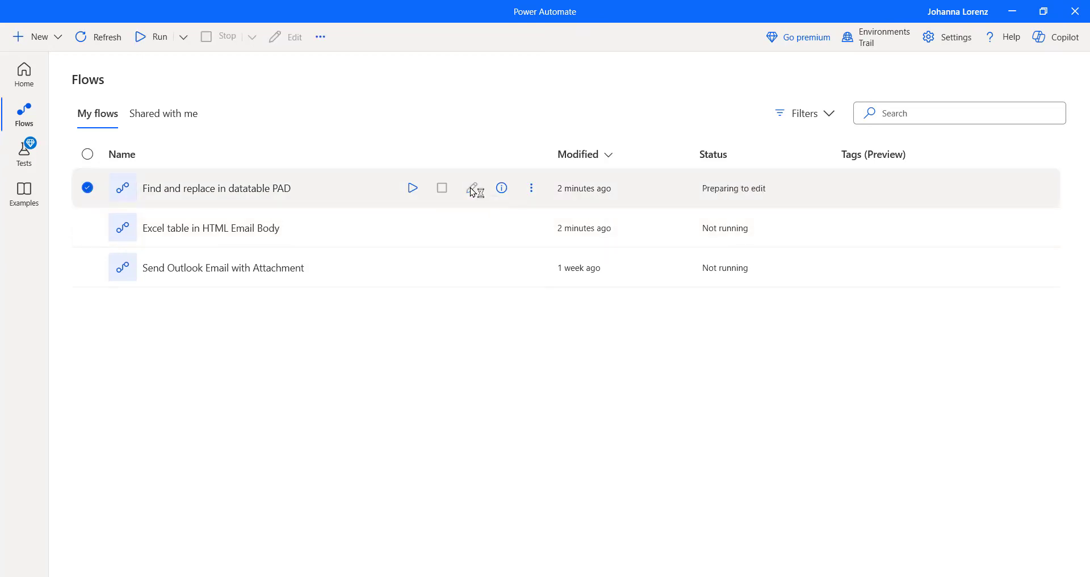